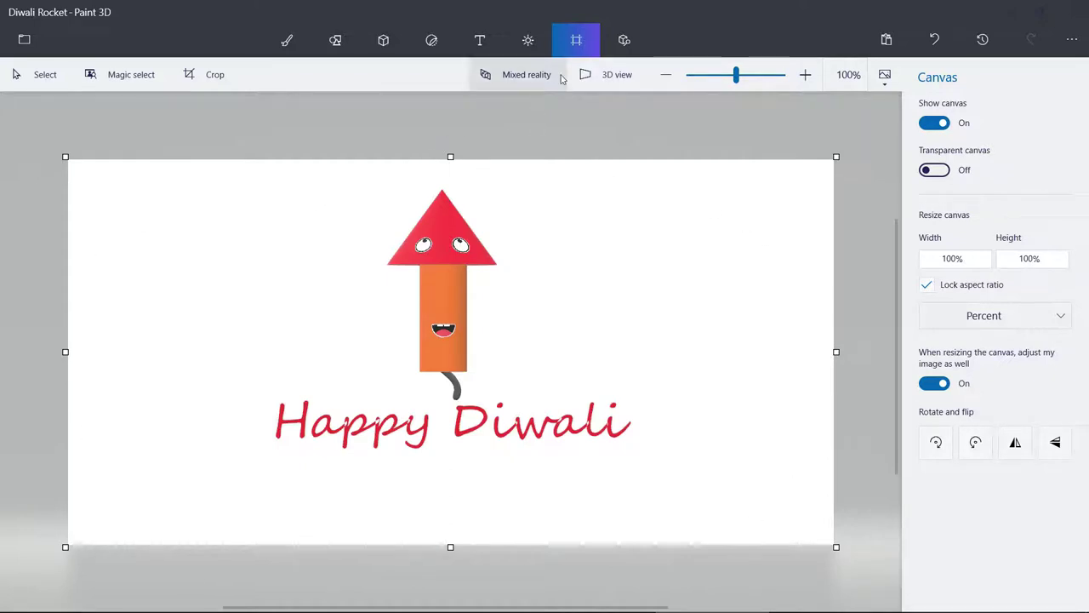
Hide the canvas and switch the rocket scene to 3D view
{"action": "left_click", "coordinate": [579, 45]}
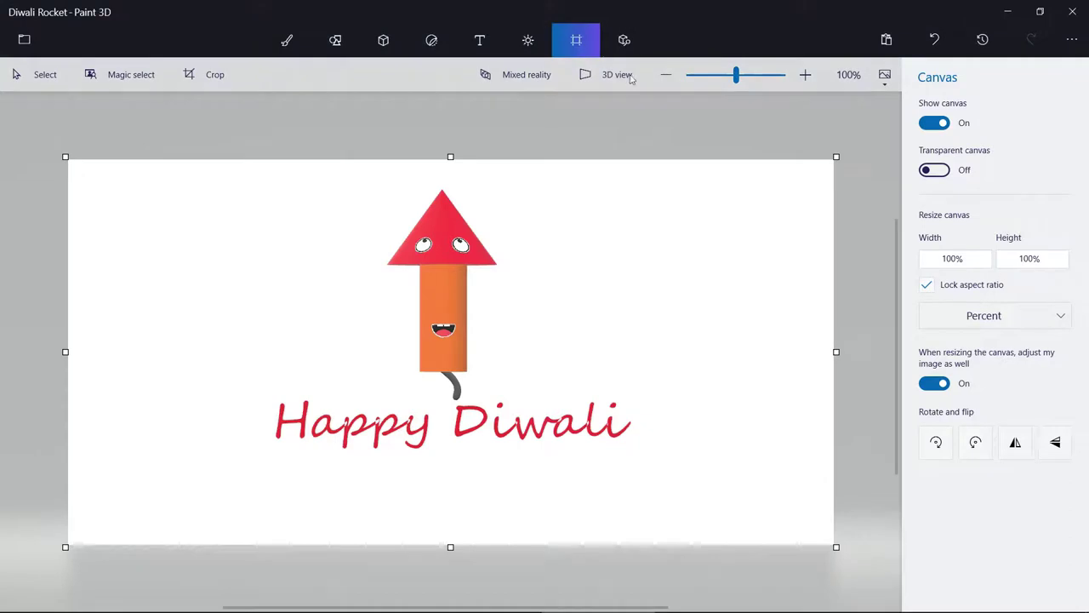
{"action": "left_click", "coordinate": [941, 124]}
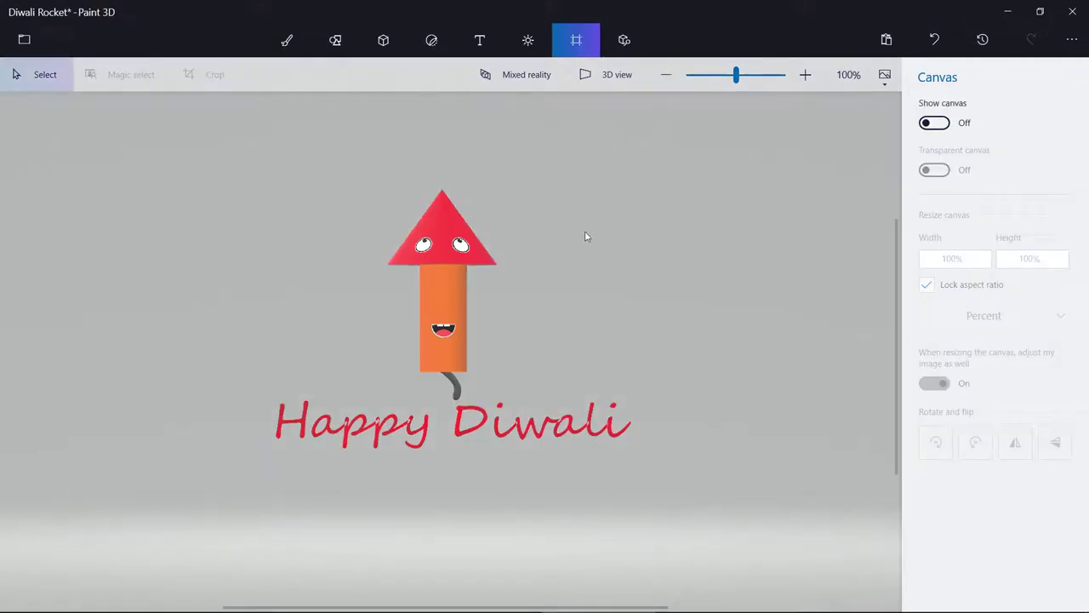
{"action": "left_click", "coordinate": [597, 77]}
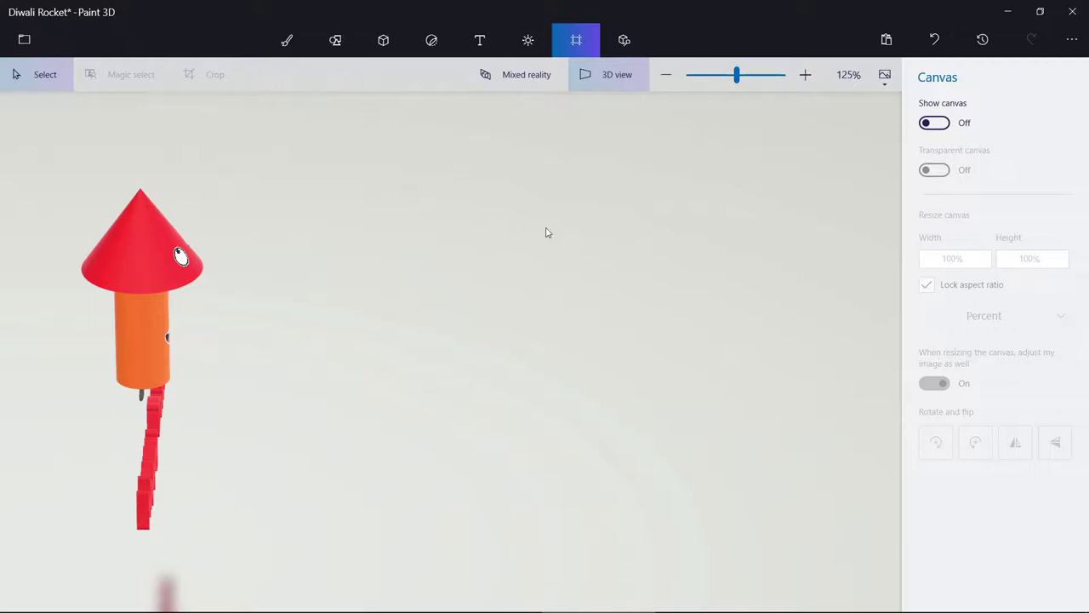
Examine the rocket and its greeting text from behind in 3D view and compare with the flat view
{"action": "left_click", "coordinate": [675, 87]}
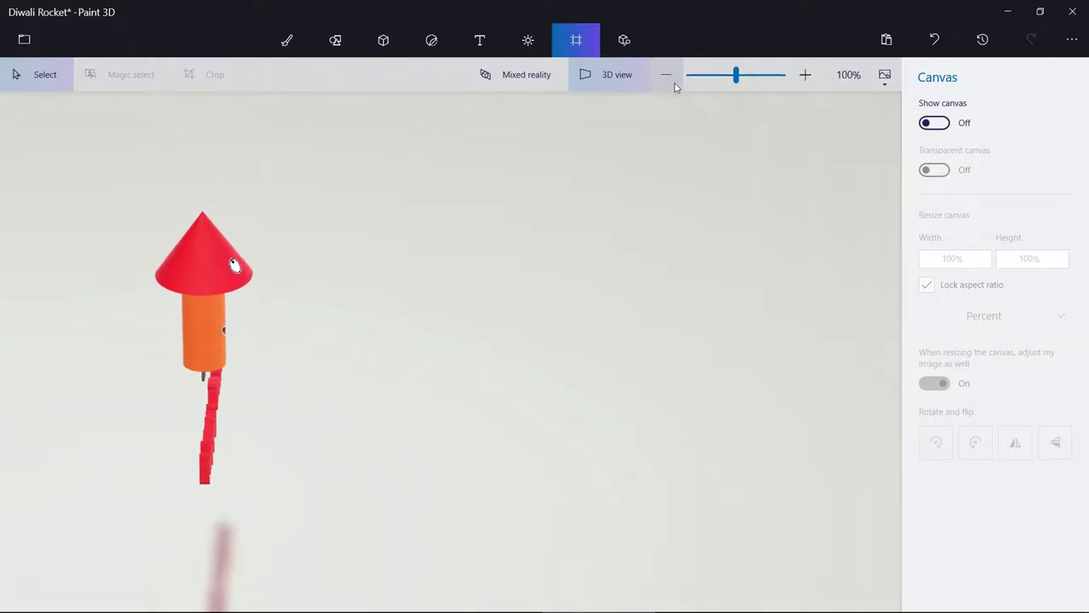
{"action": "left_click", "coordinate": [804, 76]}
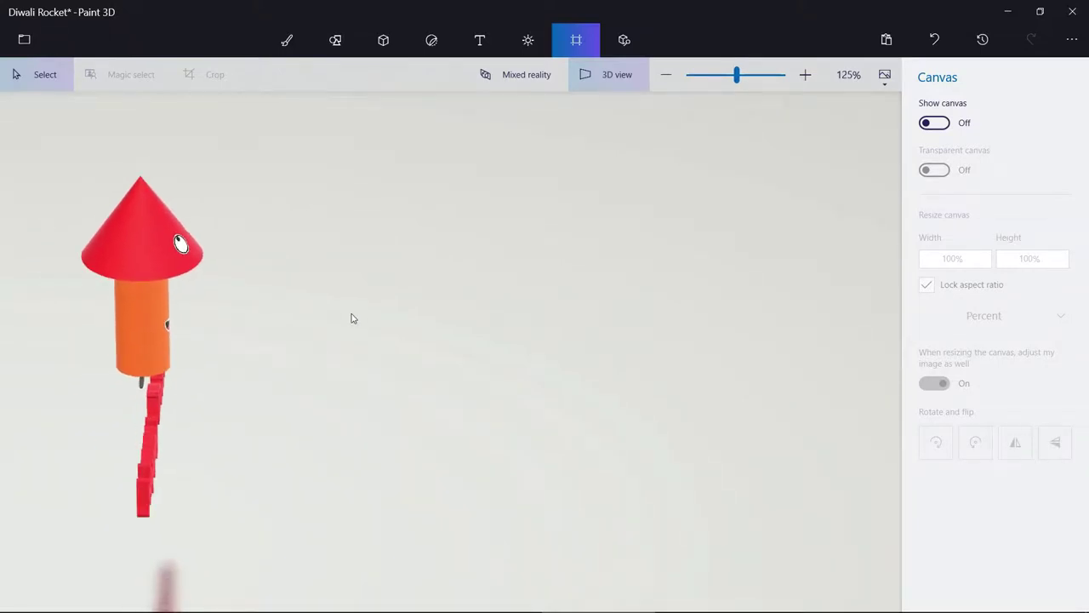
{"action": "right_click_drag", "start_coordinate": [249, 337], "coordinate": [769, 328]}
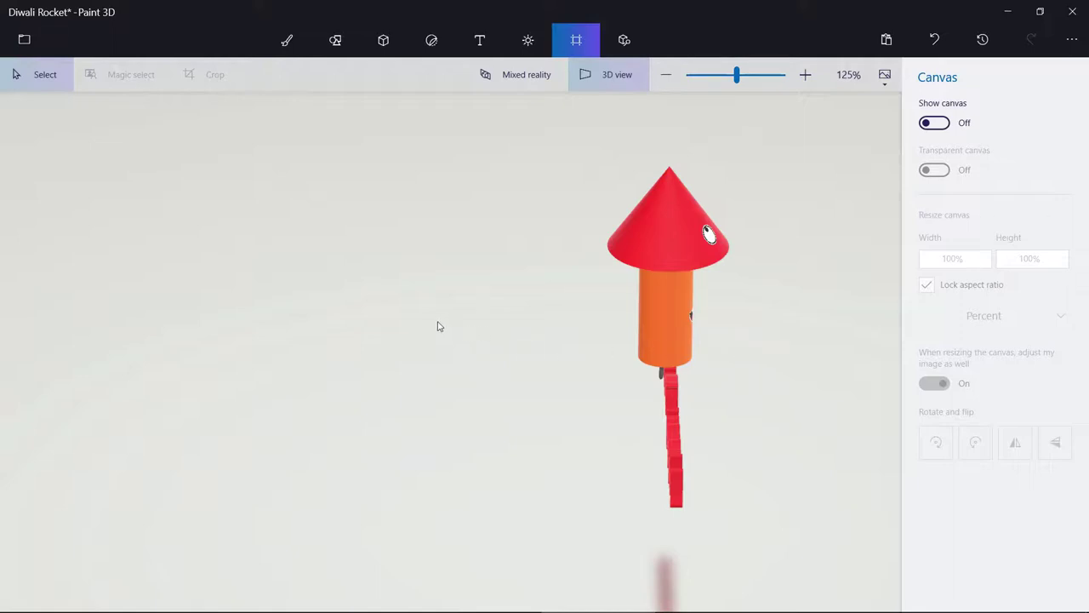
{"action": "left_click_drag", "start_coordinate": [438, 326], "coordinate": [565, 299]}
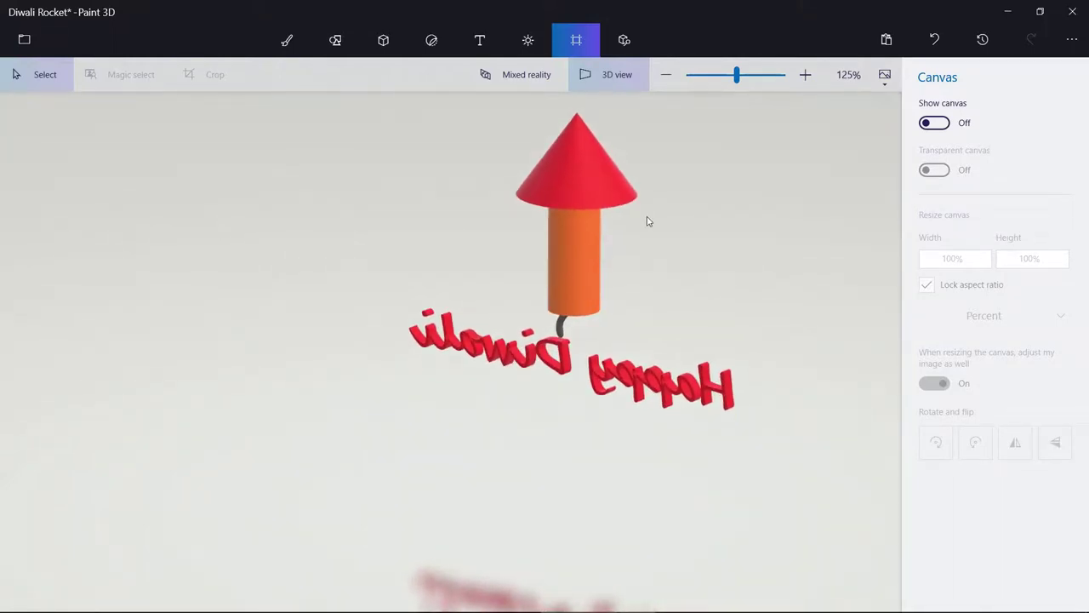
{"action": "scroll", "coordinate": [646, 222], "scroll_direction": "up", "scroll_amount": 2}
{"action": "right_click_drag", "start_coordinate": [602, 245], "coordinate": [594, 336]}
{"action": "left_click_drag", "start_coordinate": [494, 334], "coordinate": [559, 328]}
{"action": "right_click_drag", "start_coordinate": [403, 301], "coordinate": [448, 338]}
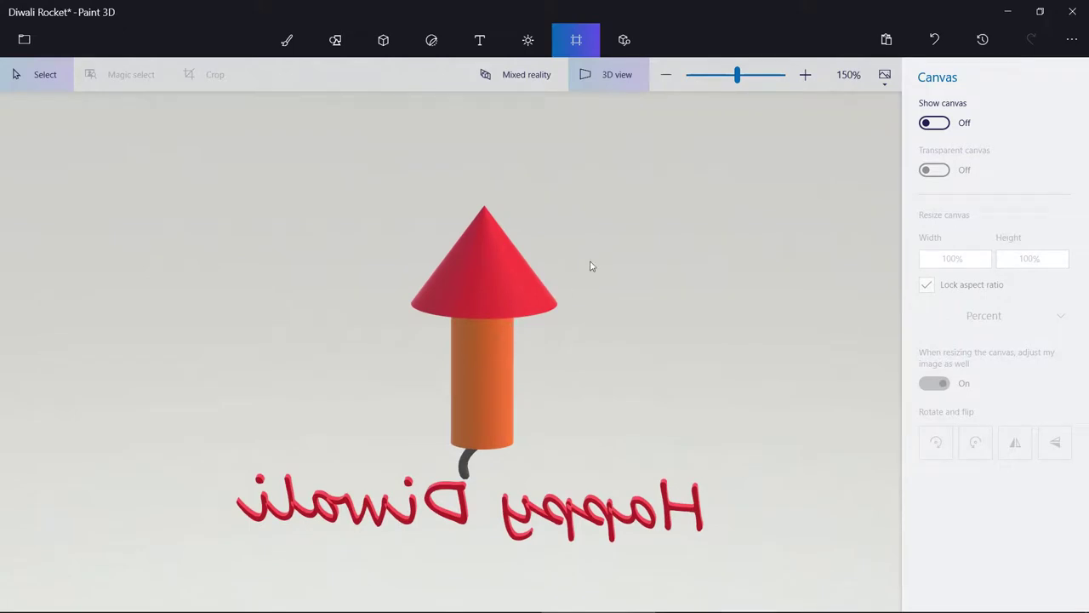
{"action": "left_click", "coordinate": [640, 74]}
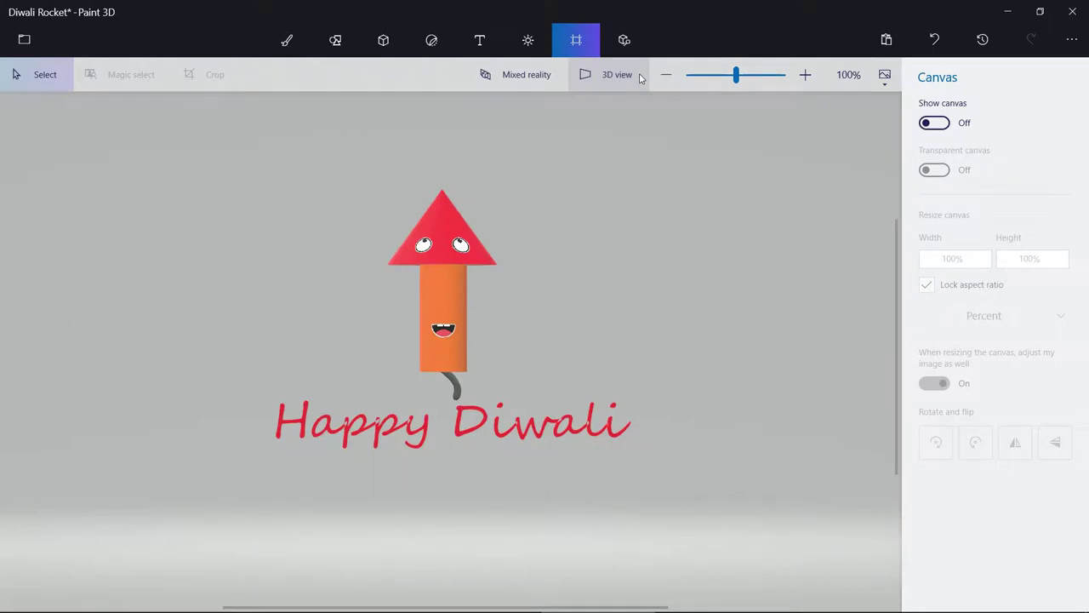
{"action": "left_click", "coordinate": [640, 75]}
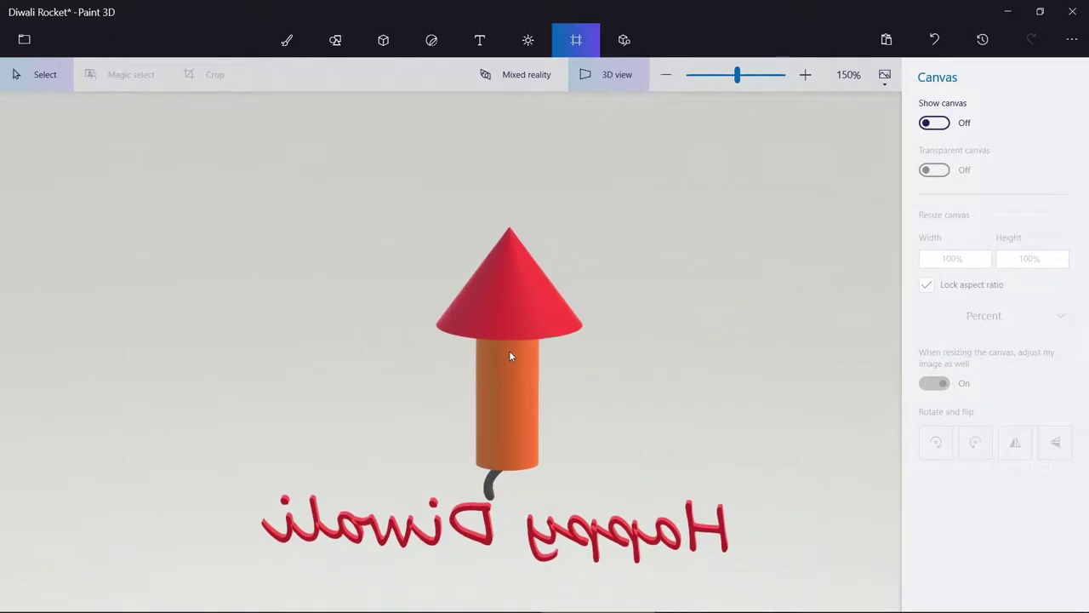
Place the Worried eye sticker on the back of the red cone
{"action": "left_click", "coordinate": [432, 43]}
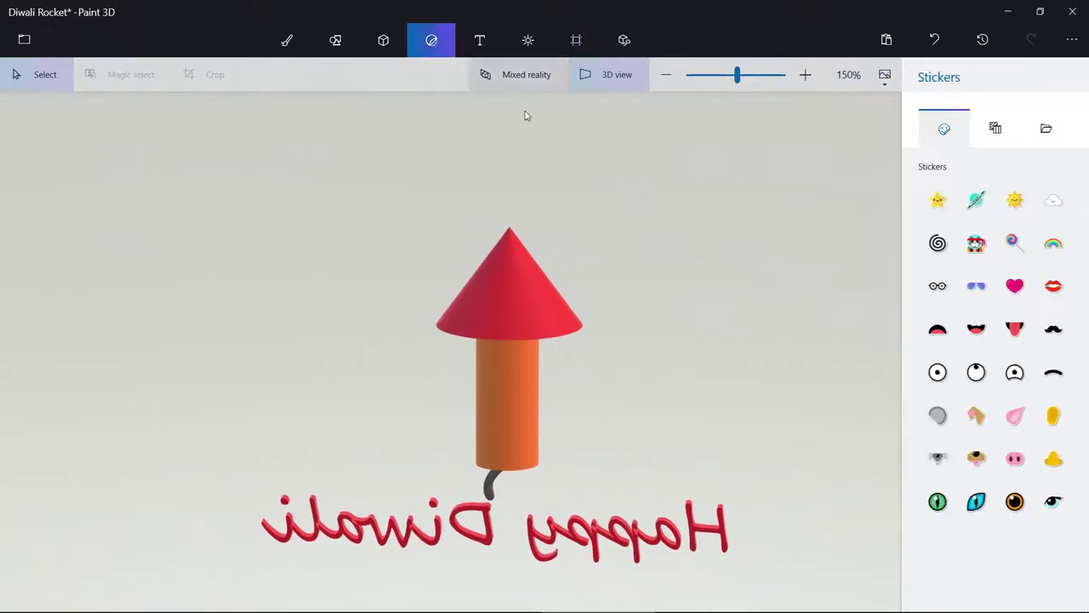
{"action": "left_click", "coordinate": [1014, 373]}
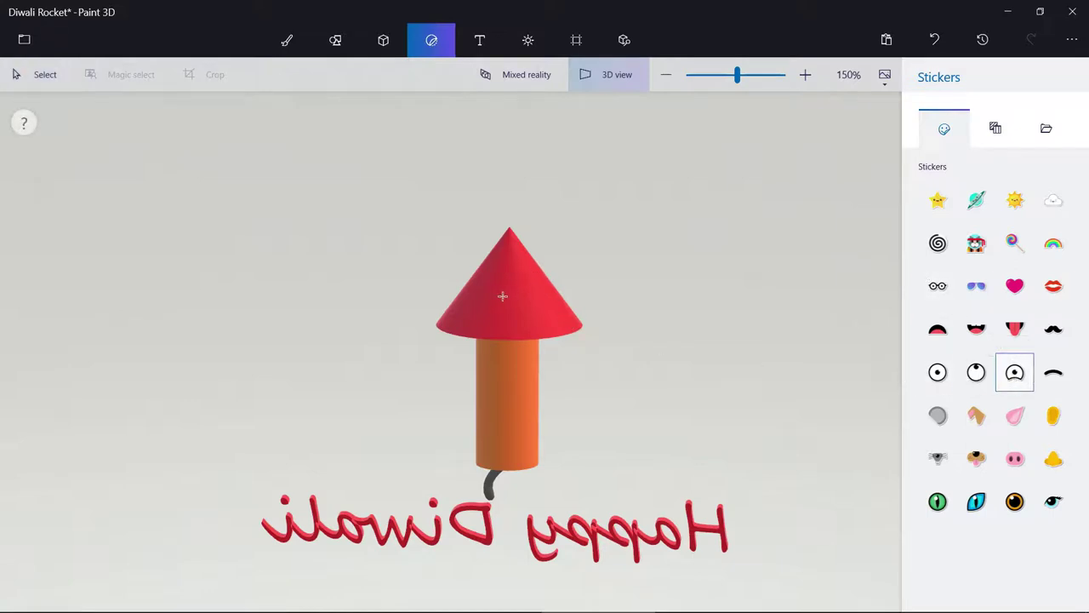
{"action": "mouse_move", "coordinate": [491, 301]}
{"action": "left_mouse_down"}
{"action": "mouse_move", "coordinate": [527, 332]}
{"action": "mouse_move", "coordinate": [509, 307]}
{"action": "left_mouse_up"}
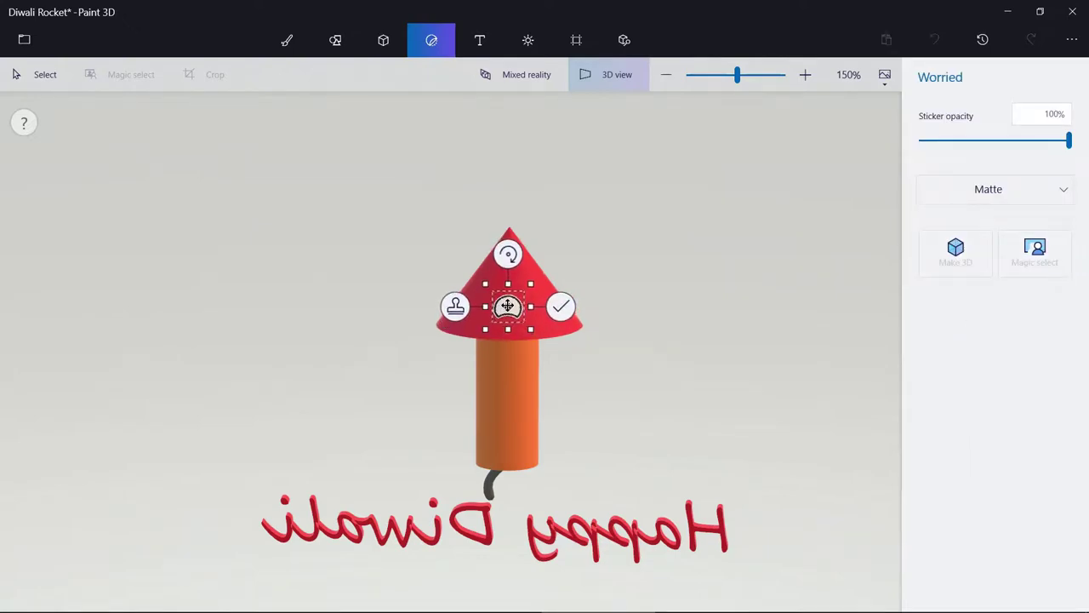
{"action": "left_click", "coordinate": [559, 307]}
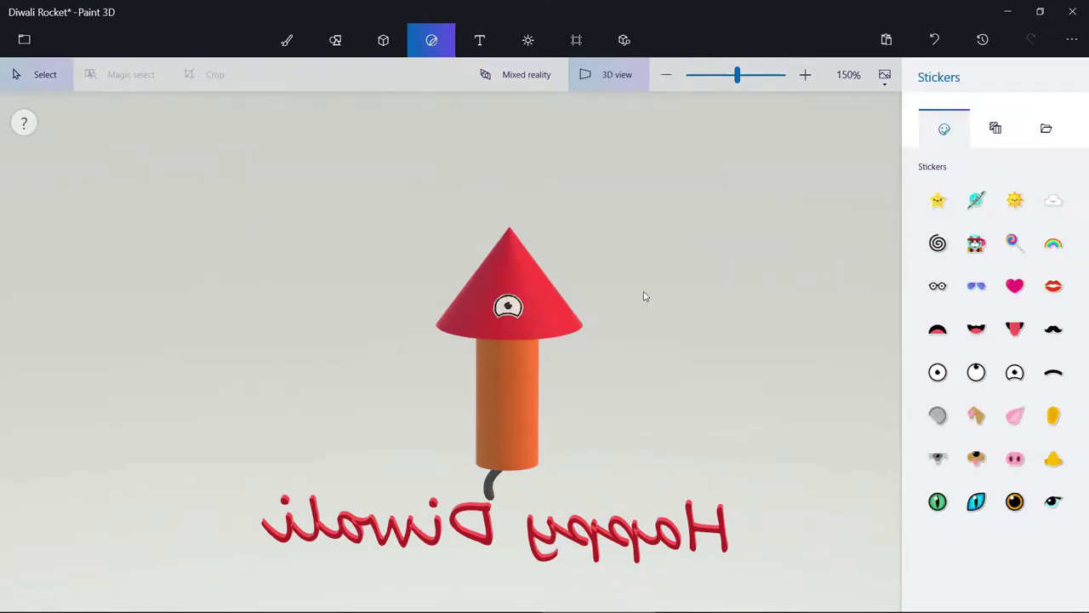
Place the Tongue sticker on the upper back of the orange cylinder, below the eye
{"action": "left_click", "coordinate": [1012, 335]}
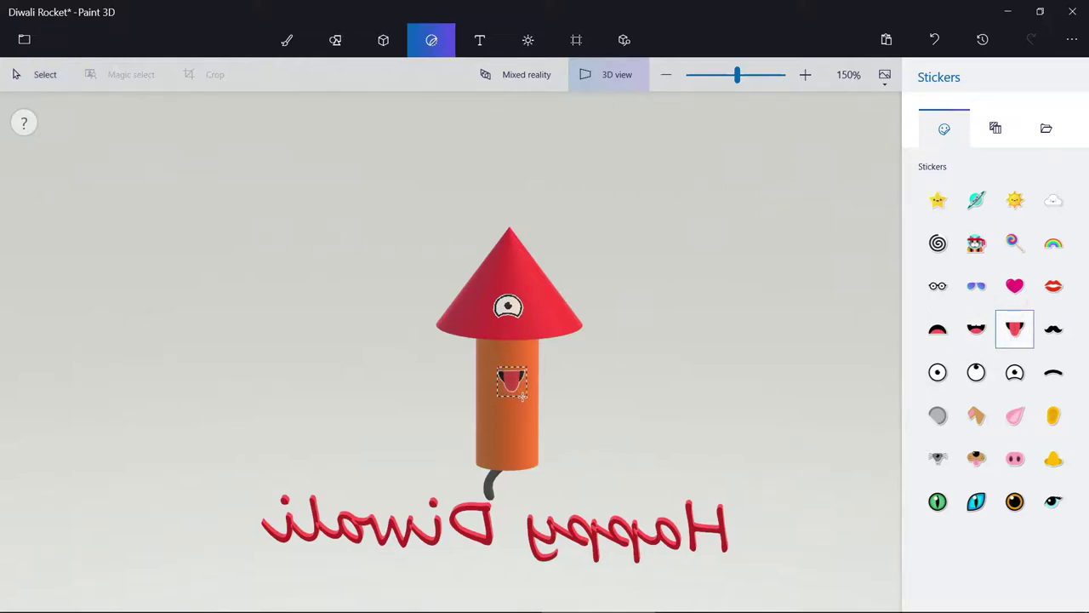
{"action": "left_click", "coordinate": [511, 379]}
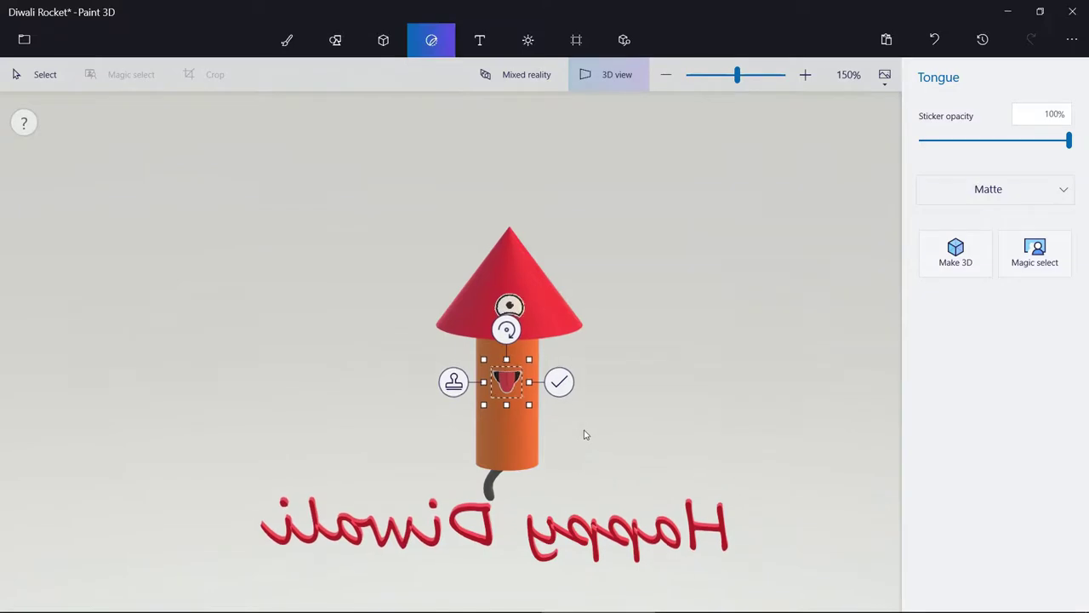
{"action": "left_click_drag", "start_coordinate": [592, 433], "coordinate": [633, 442]}
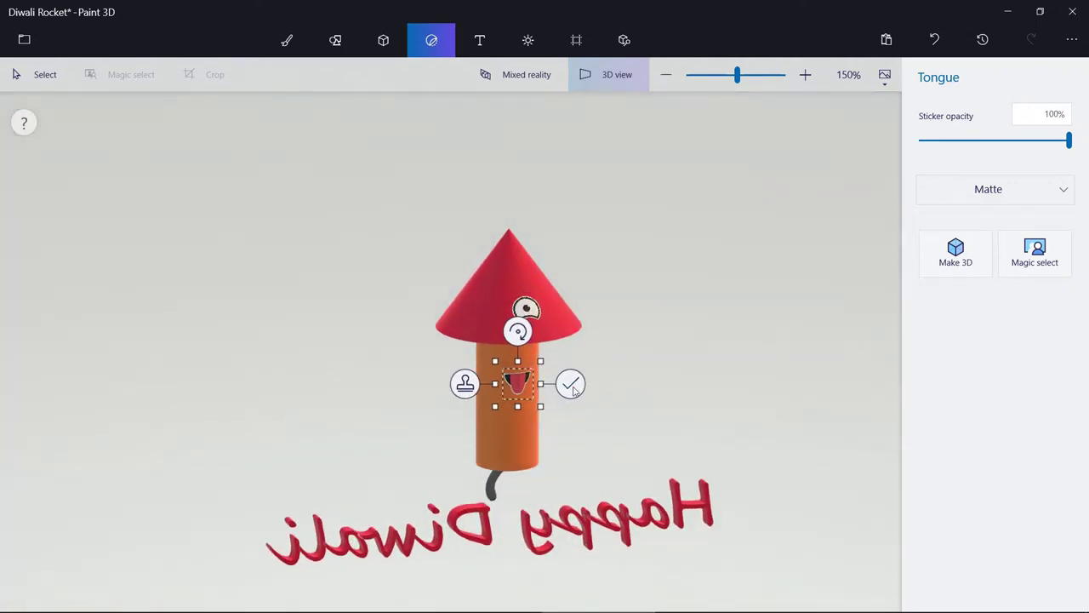
{"action": "left_click", "coordinate": [570, 384]}
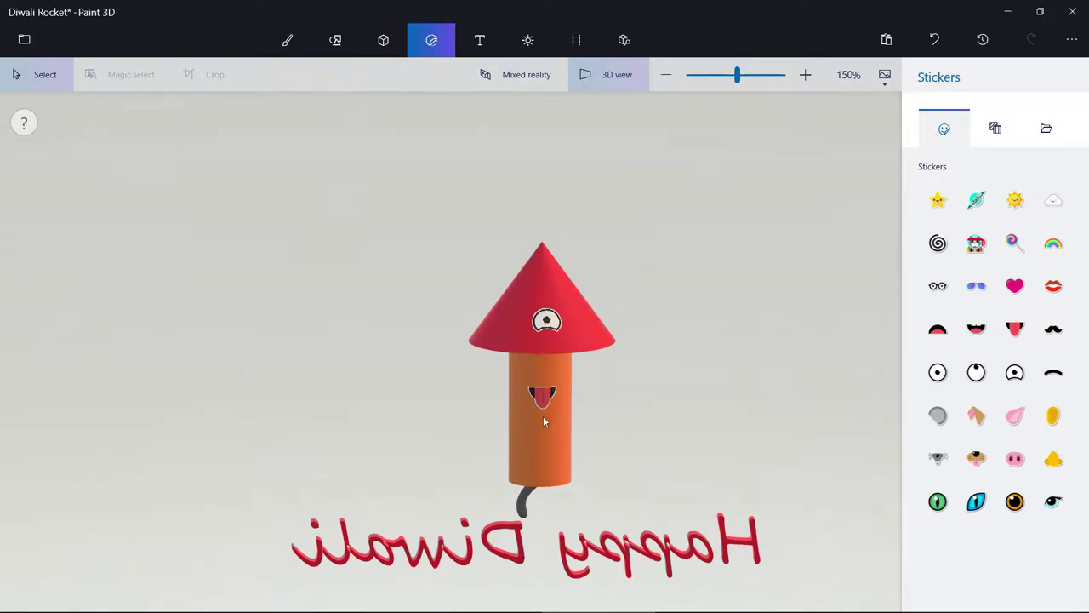
Try to reselect the placed eye and tongue stickers on the back of the rocket
{"action": "left_click", "coordinate": [547, 322]}
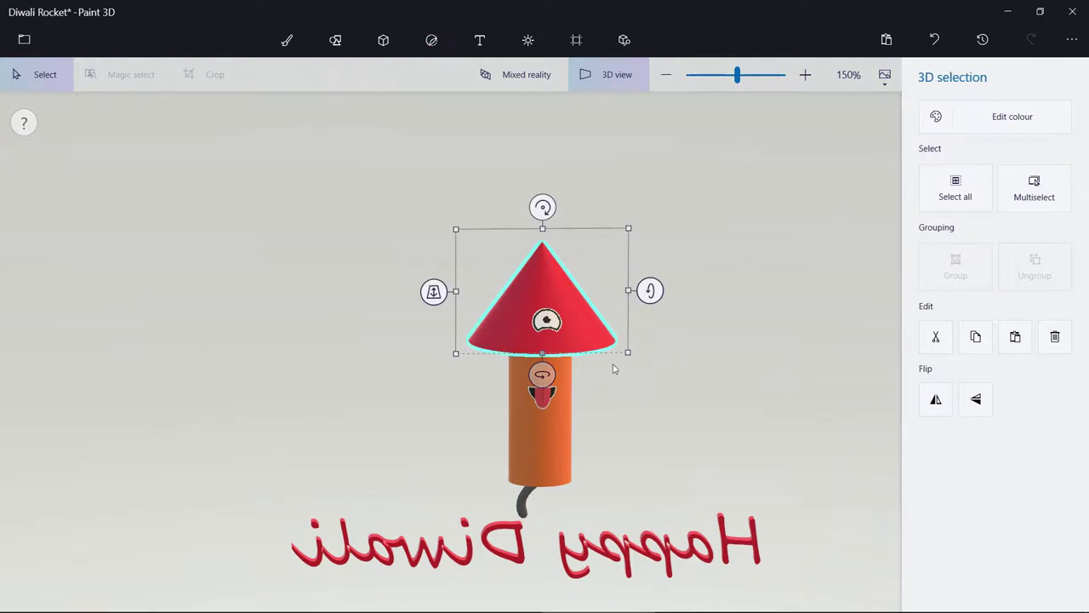
{"action": "left_click", "coordinate": [728, 363]}
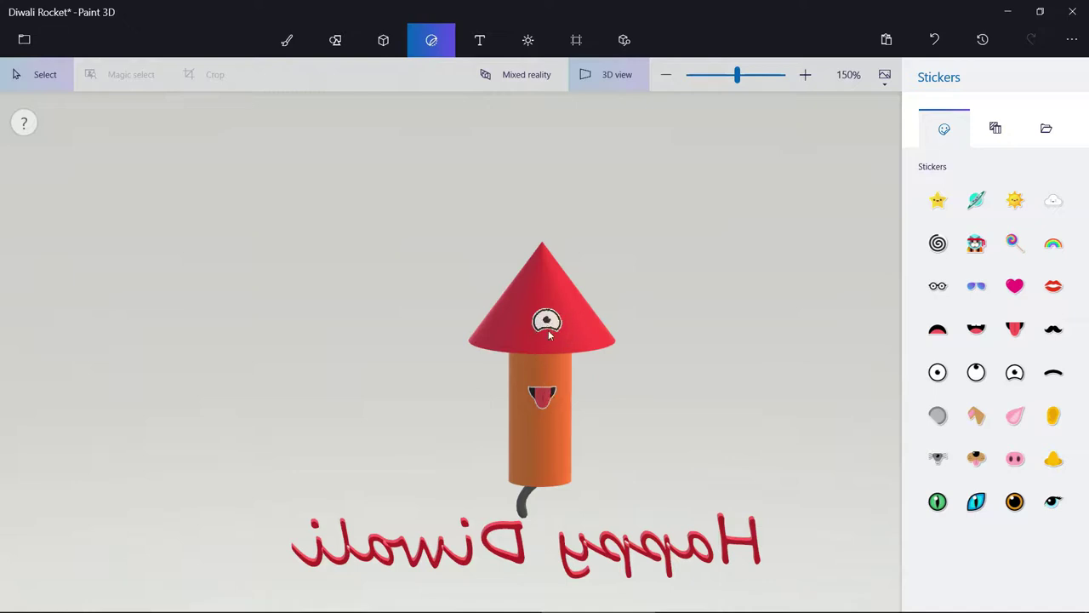
{"action": "right_click_drag", "start_coordinate": [638, 384], "coordinate": [617, 394]}
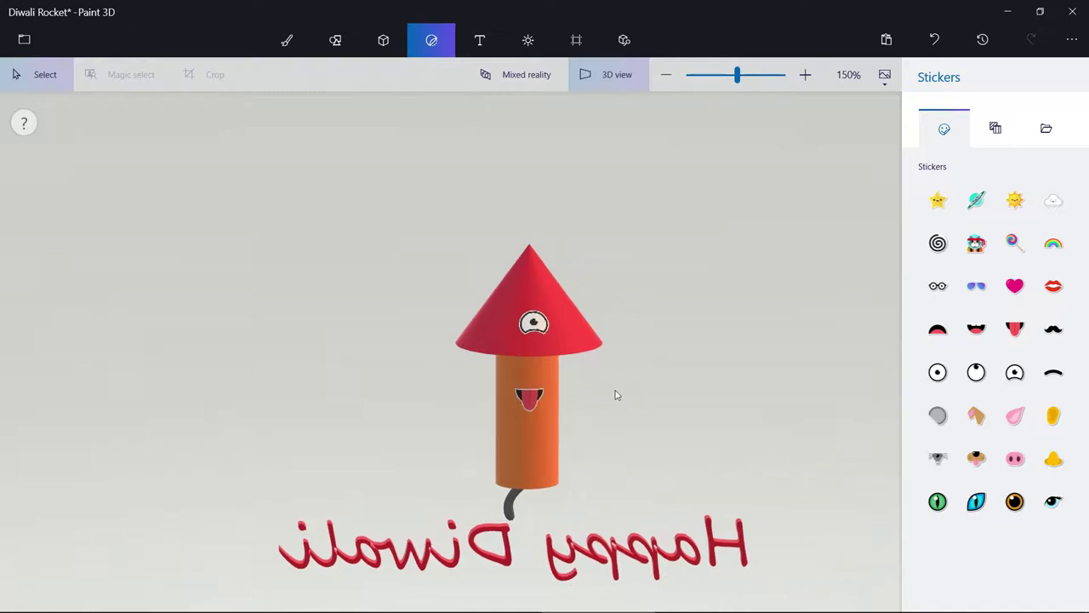
{"action": "left_click", "coordinate": [529, 400]}
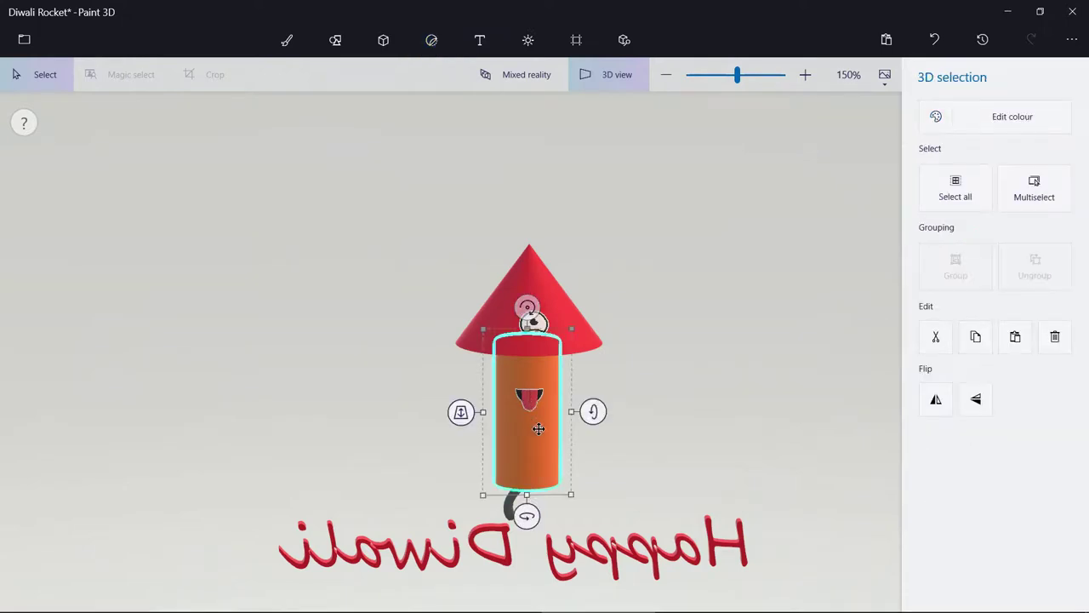
{"action": "left_click", "coordinate": [710, 377]}
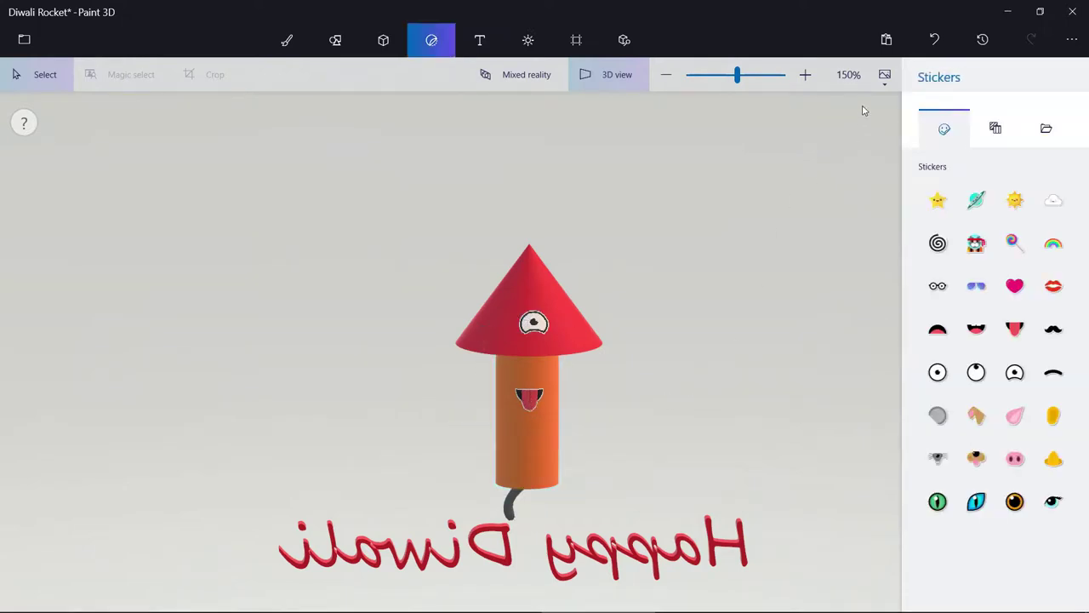
Undo the tongue and eye sticker placements on the back of the rocket
{"action": "left_click", "coordinate": [933, 40]}
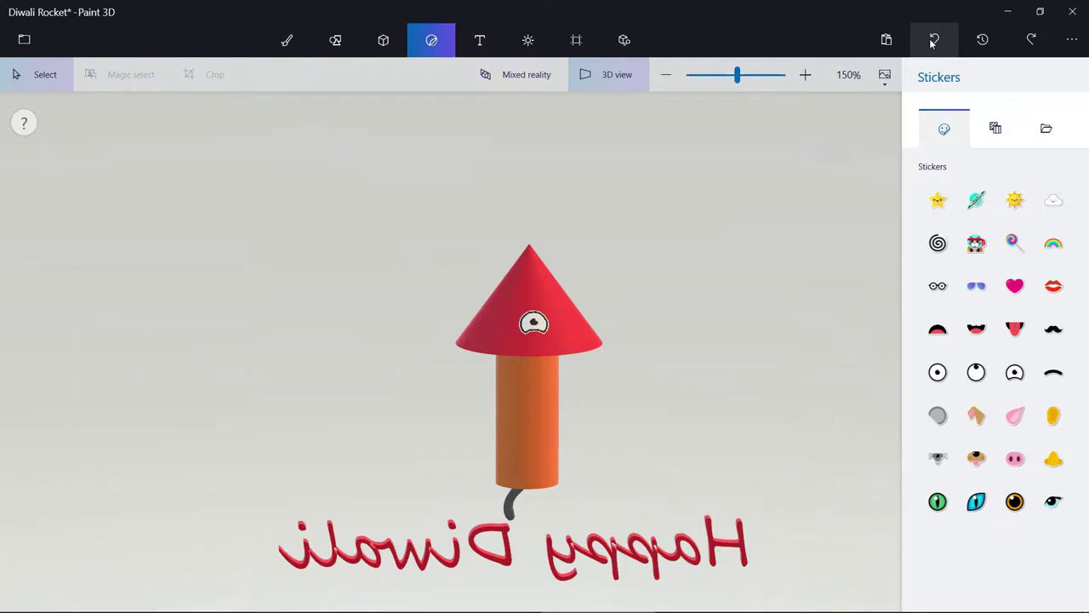
{"action": "left_click", "coordinate": [934, 40]}
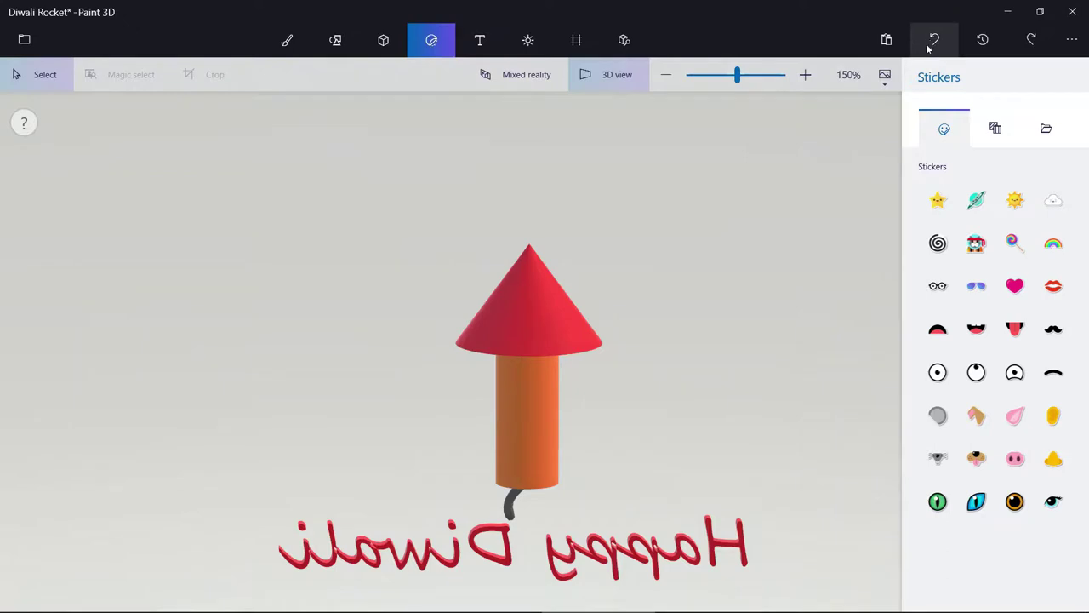
Place the Worried eye sticker near the lower edge of the cone's back side
{"action": "left_click", "coordinate": [1017, 377]}
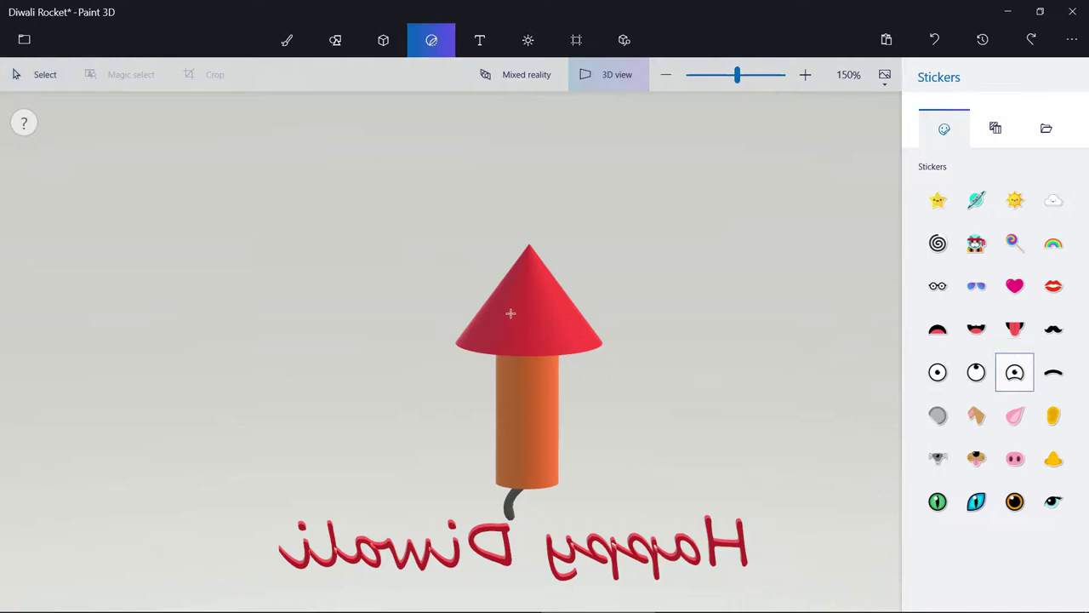
{"action": "left_click_drag", "start_coordinate": [515, 316], "coordinate": [551, 349]}
{"action": "left_click", "coordinate": [582, 331]}
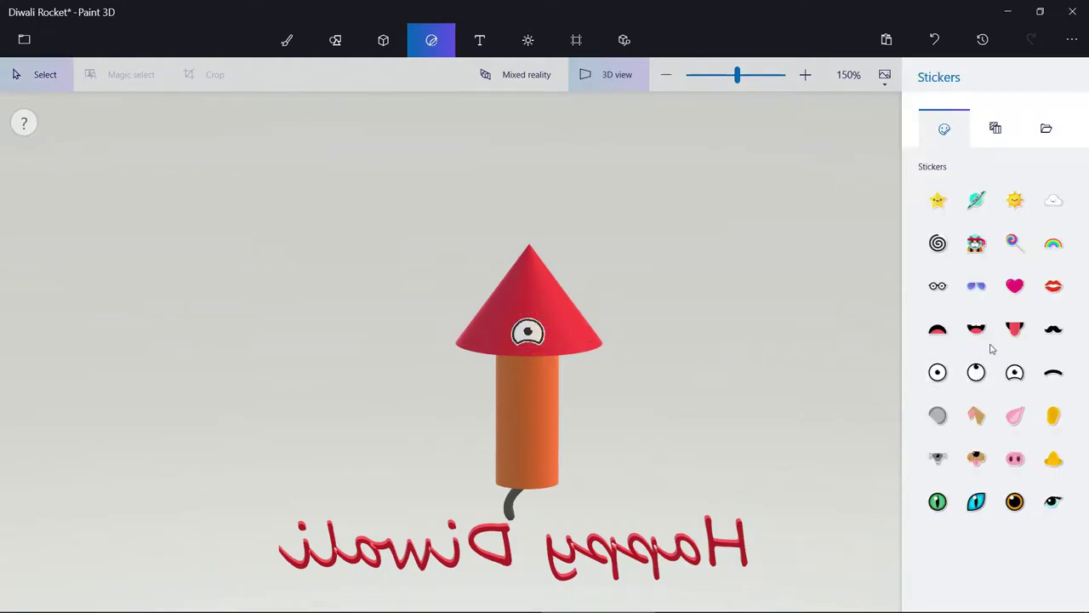
Place the Tongue sticker near the lower end of the orange cylinder's back side
{"action": "left_click", "coordinate": [1019, 336]}
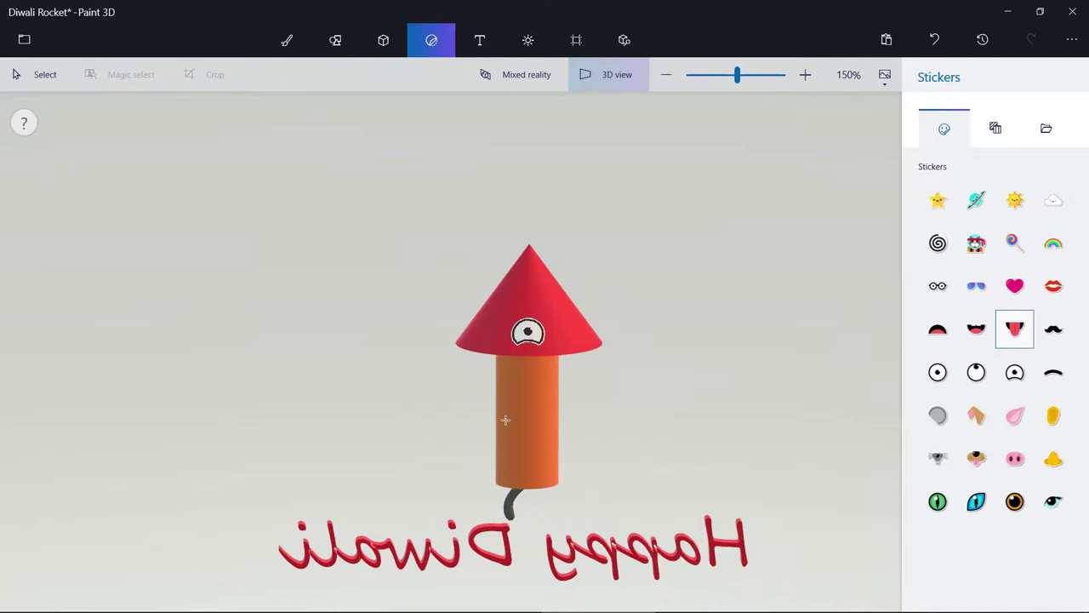
{"action": "left_click_drag", "start_coordinate": [515, 442], "coordinate": [529, 460]}
{"action": "left_click", "coordinate": [579, 461]}
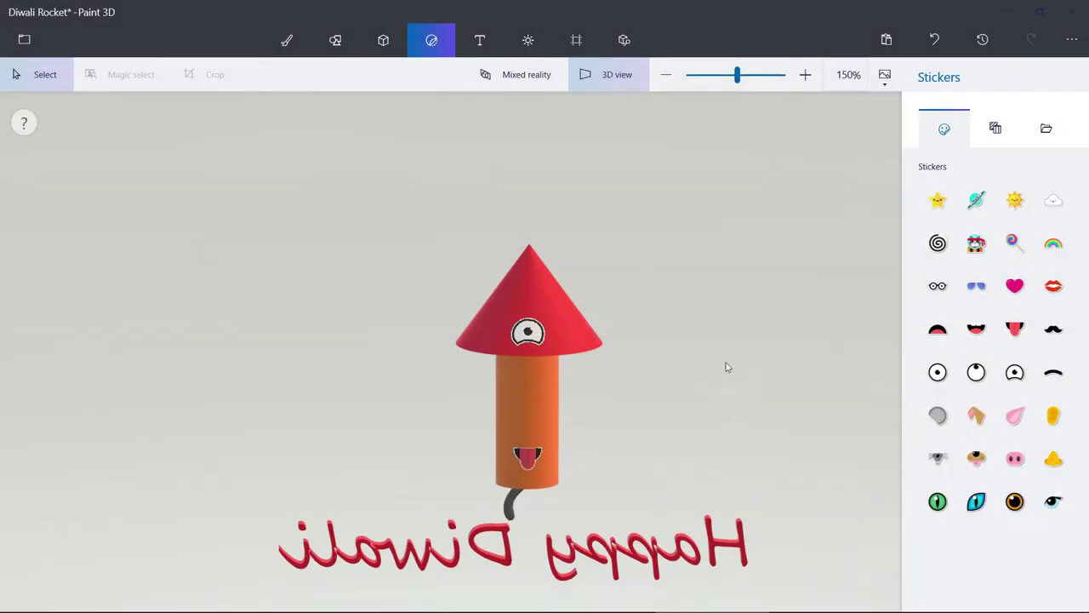
Add the 3D text "to you" at font size 22 below the "Happy Diwali" greeting
{"action": "left_click", "coordinate": [484, 39]}
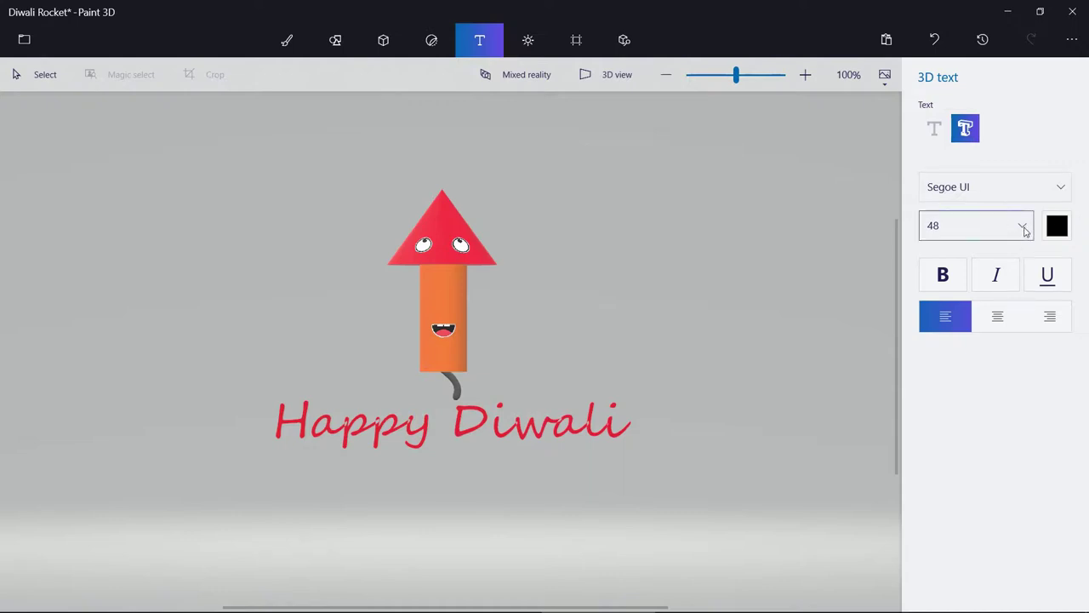
{"action": "left_click", "coordinate": [1024, 228]}
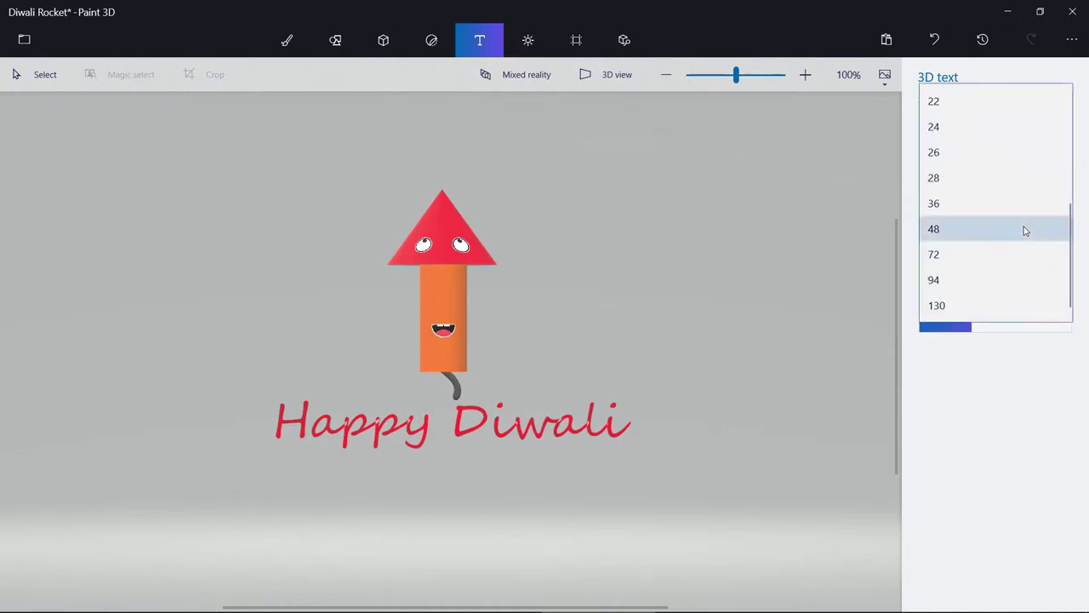
{"action": "left_click", "coordinate": [974, 102]}
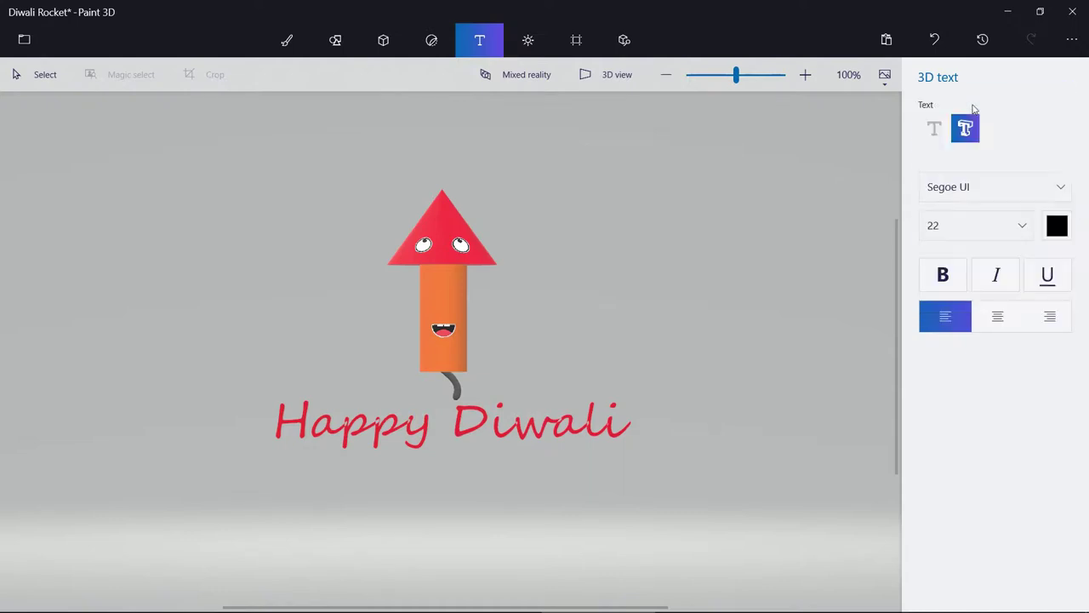
{"action": "left_click", "coordinate": [444, 506]}
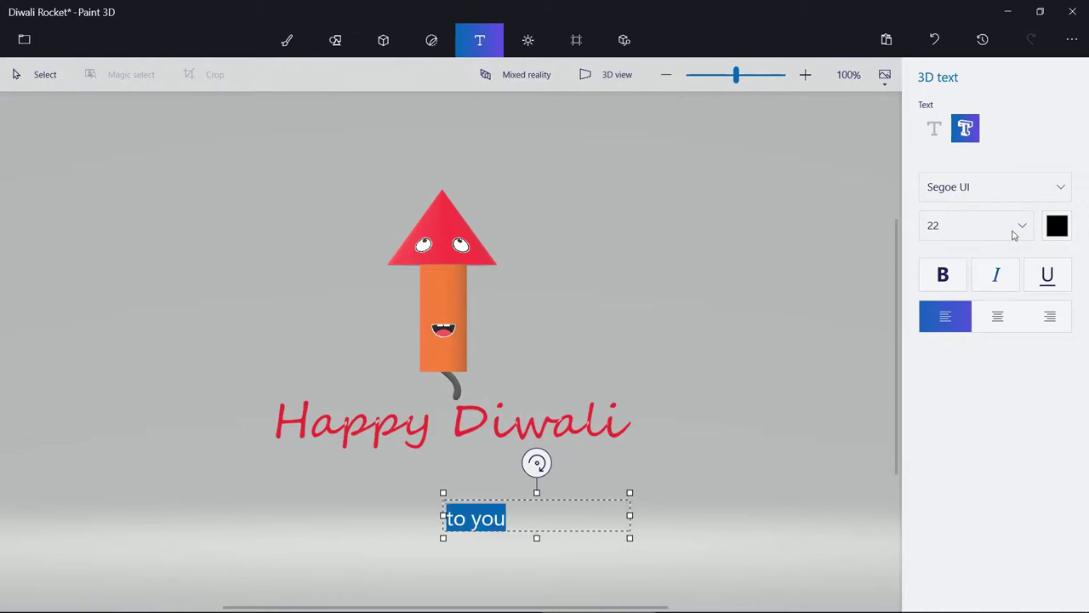
Format the "to you" text in red Segoe Script and place its fitted text box centred just below "Happy Diwali"
{"action": "left_click", "coordinate": [1055, 188]}
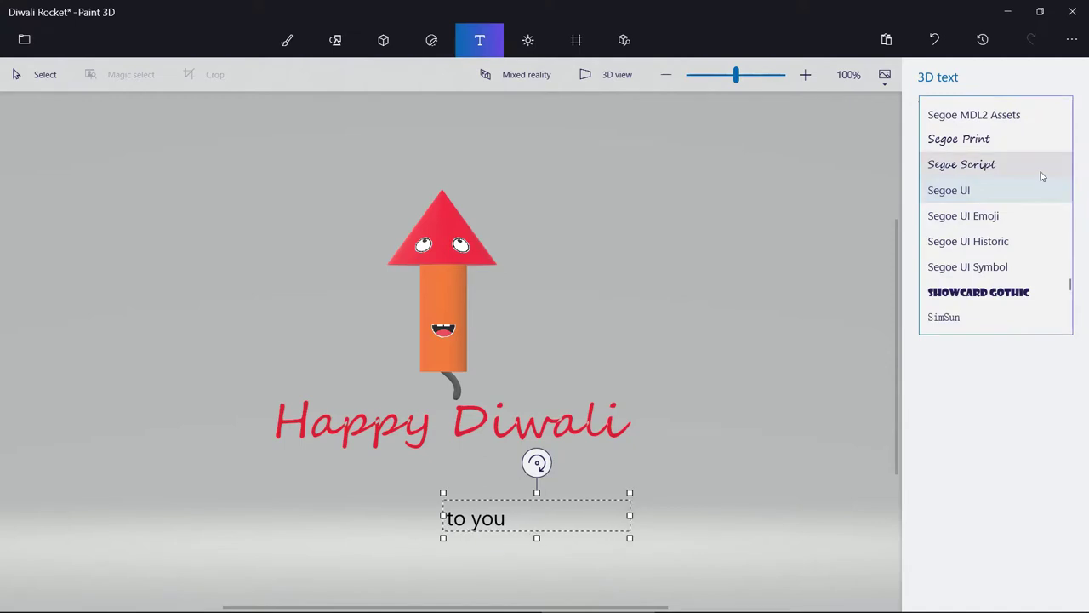
{"action": "left_click", "coordinate": [1041, 174]}
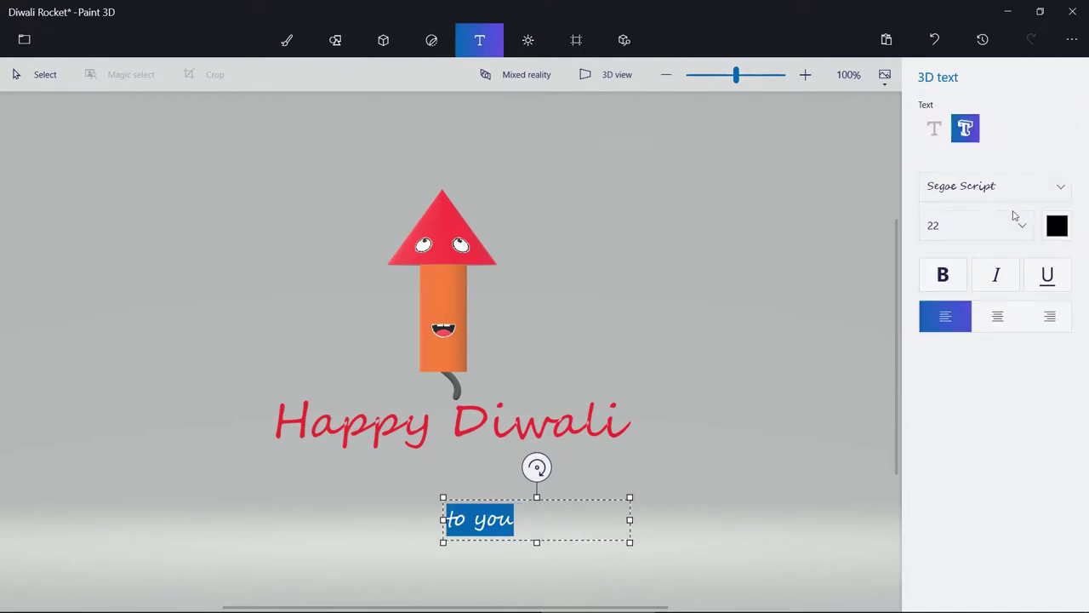
{"action": "left_click", "coordinate": [1055, 226]}
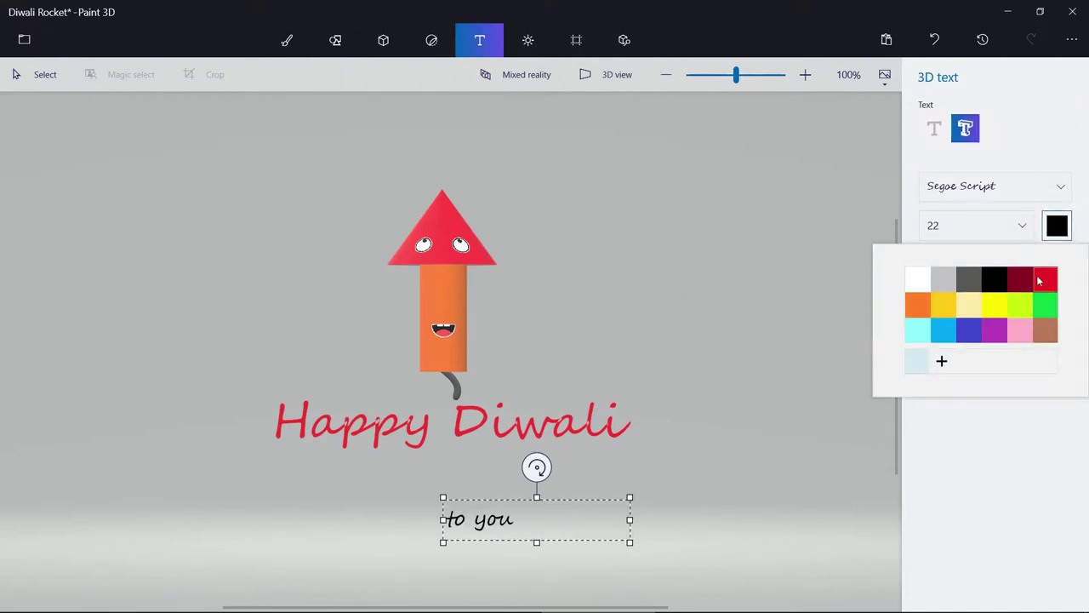
{"action": "left_click", "coordinate": [1045, 281]}
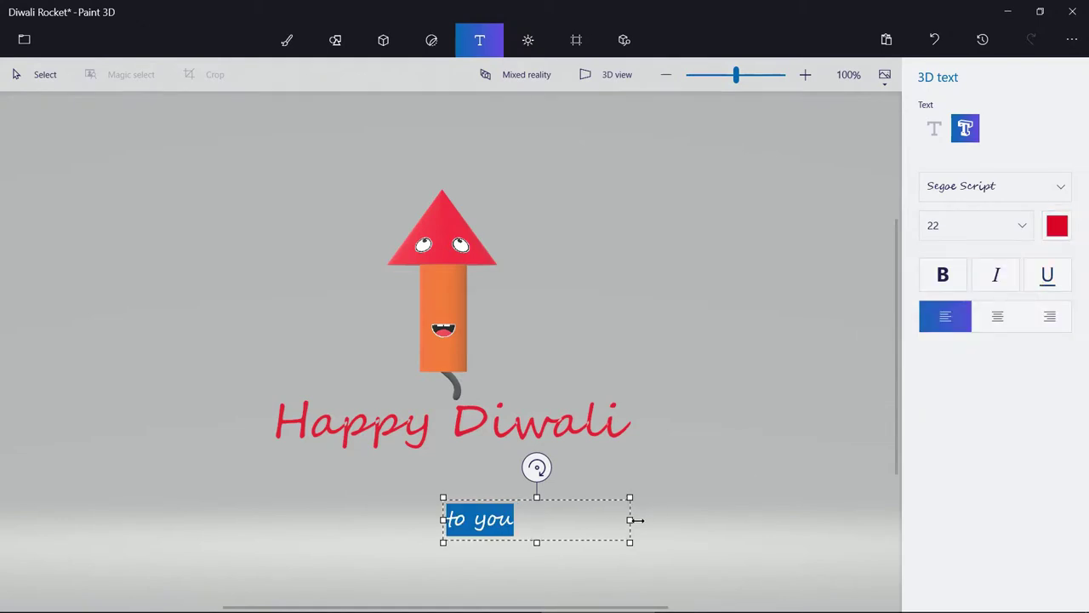
{"action": "left_click_drag", "start_coordinate": [637, 520], "coordinate": [487, 473]}
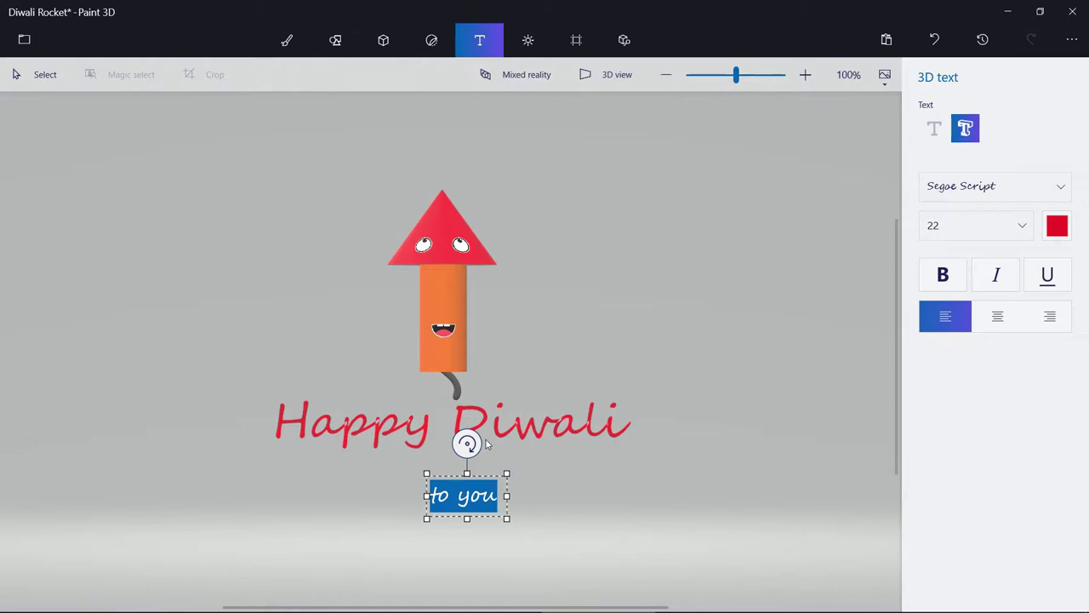
{"action": "left_click", "coordinate": [555, 456]}
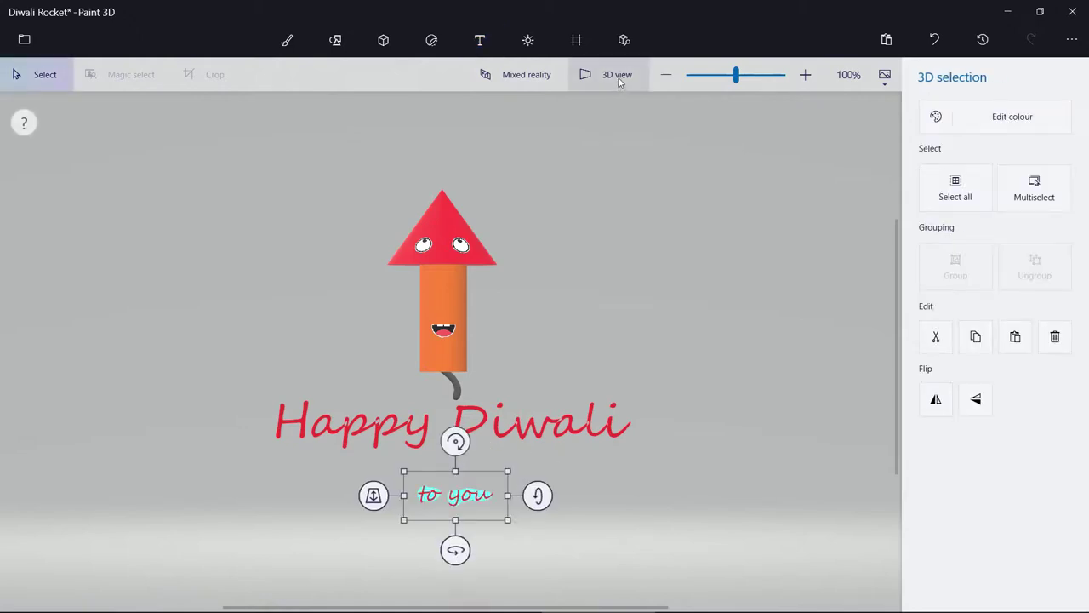
Turn the "to you" text to face the rocket's back and move it onto the orange cylinder's back side
{"action": "left_click", "coordinate": [619, 77]}
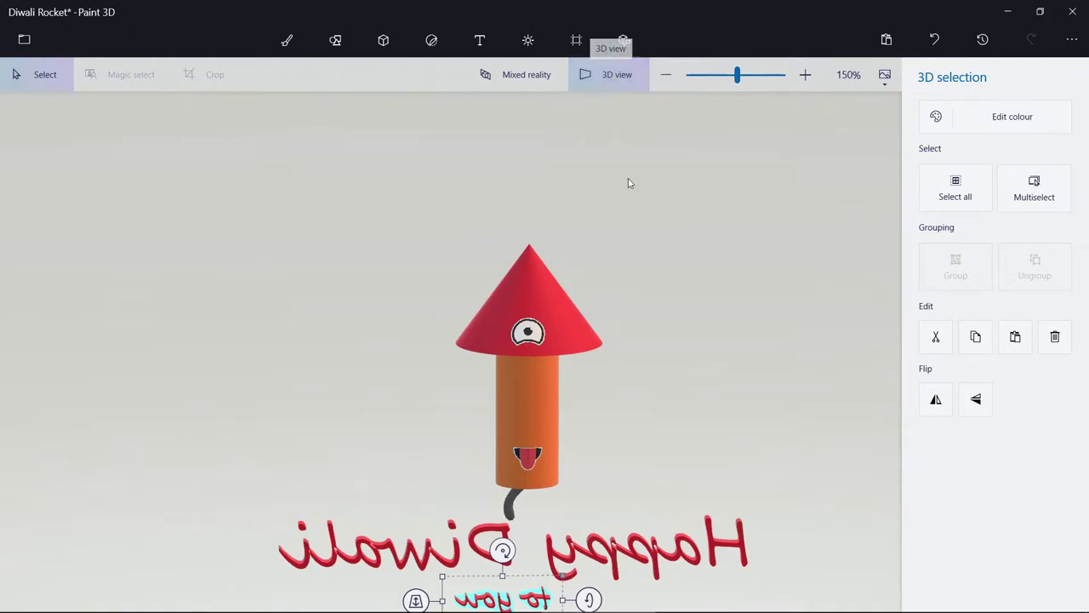
{"action": "right_click_drag", "start_coordinate": [678, 442], "coordinate": [672, 347]}
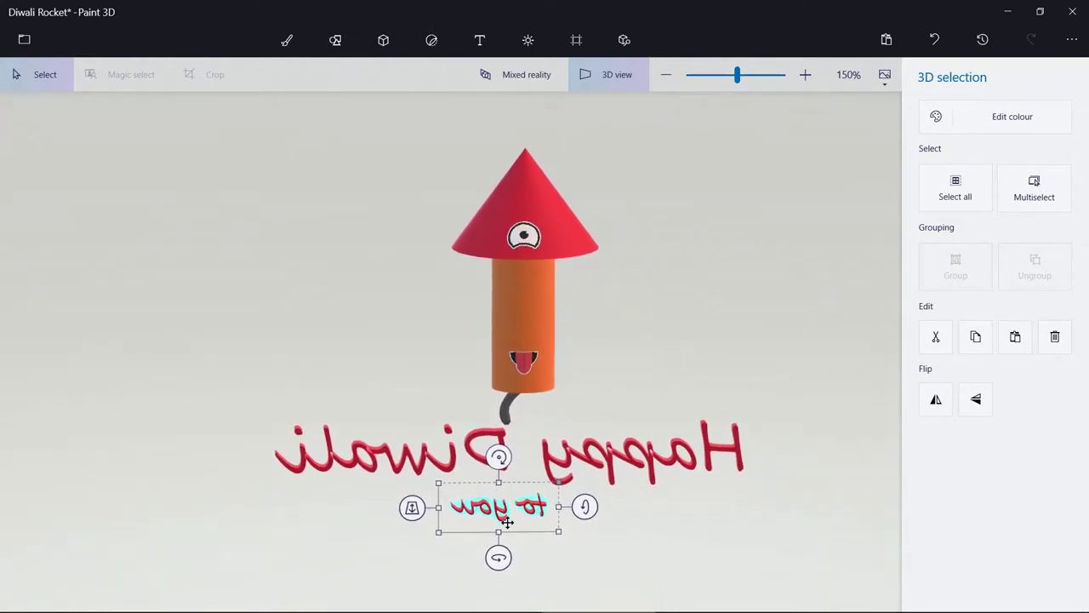
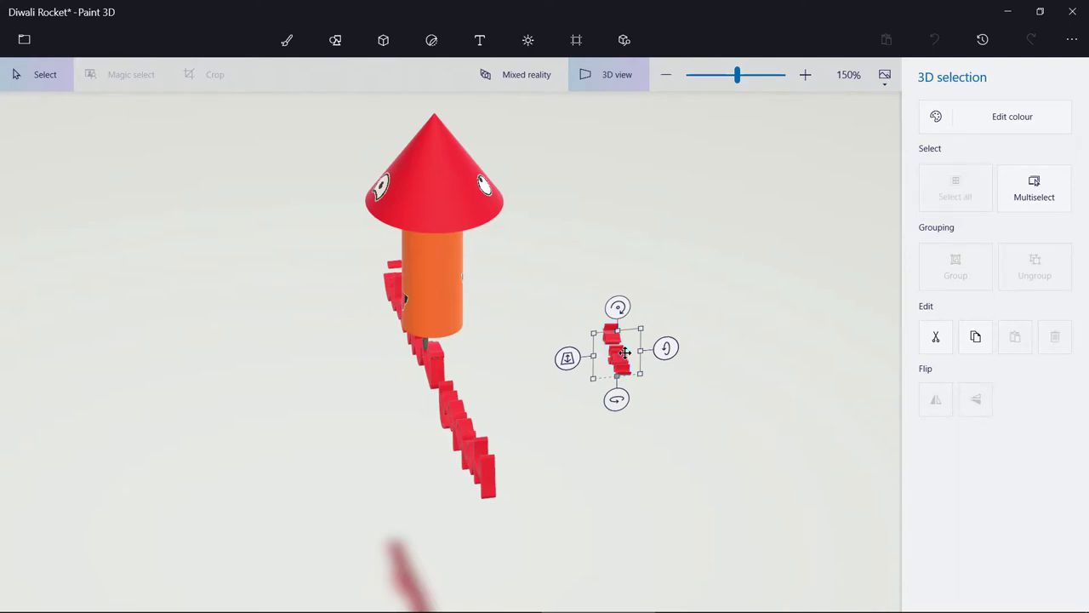
{"action": "left_click_drag", "start_coordinate": [623, 354], "coordinate": [388, 365]}
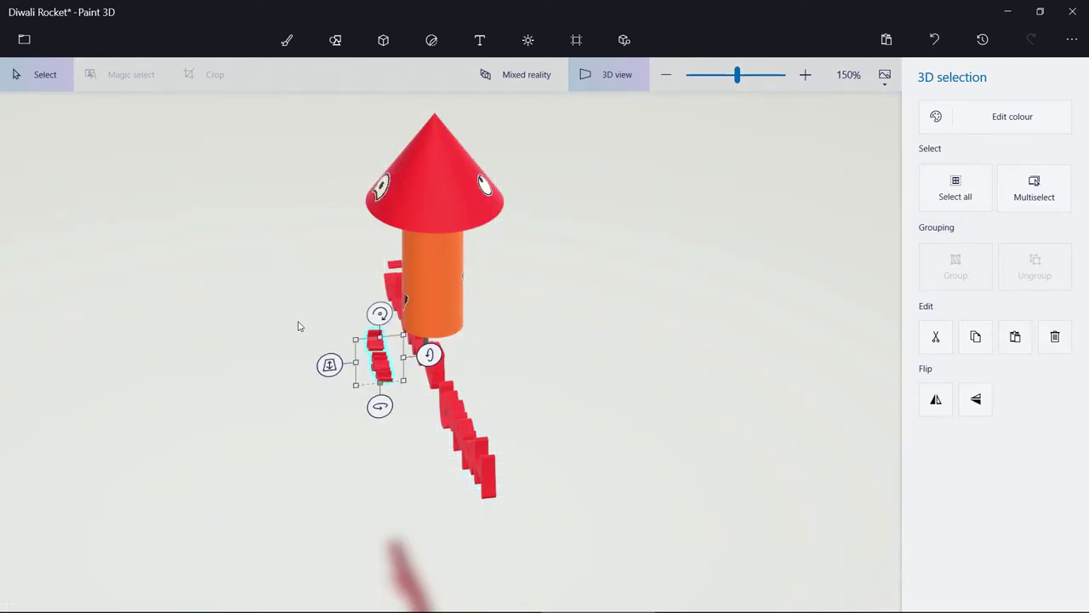
{"action": "left_click_drag", "start_coordinate": [298, 326], "coordinate": [493, 288]}
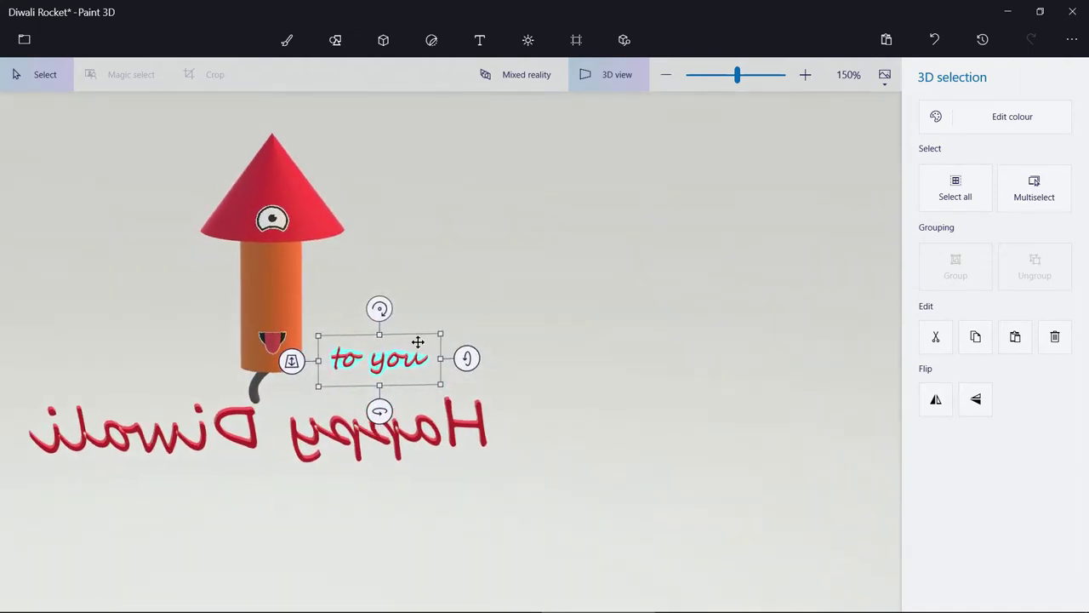
{"action": "left_click_drag", "start_coordinate": [418, 342], "coordinate": [308, 304]}
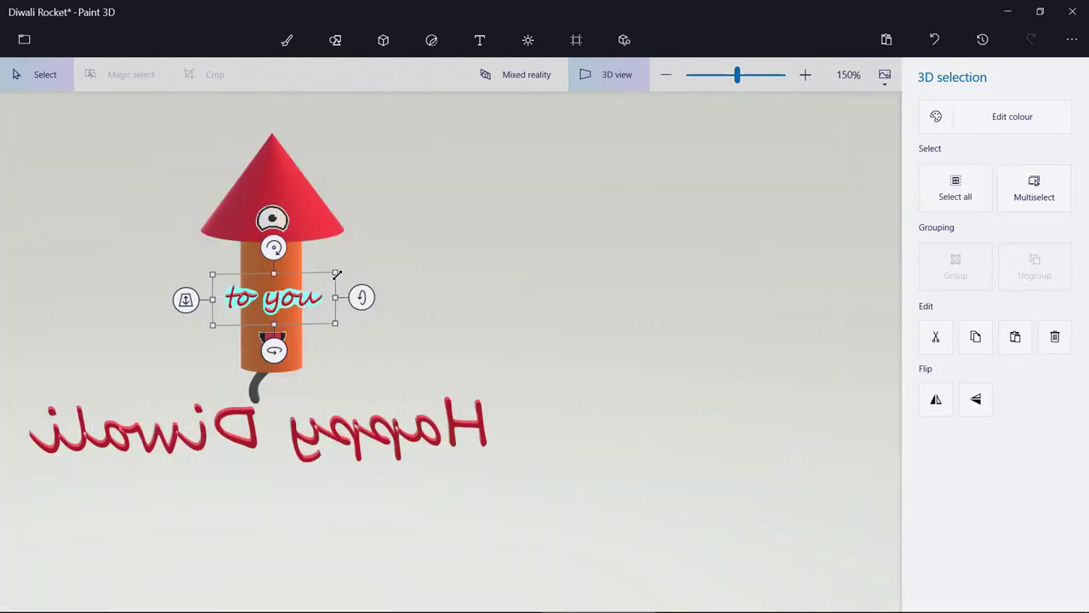
Try shrinking and widening the "to you" text on the cylinder, and undo its edits back to the original placement below the greeting
{"action": "key", "text": "ctrl"}
{"action": "key", "text": "ctrl"}
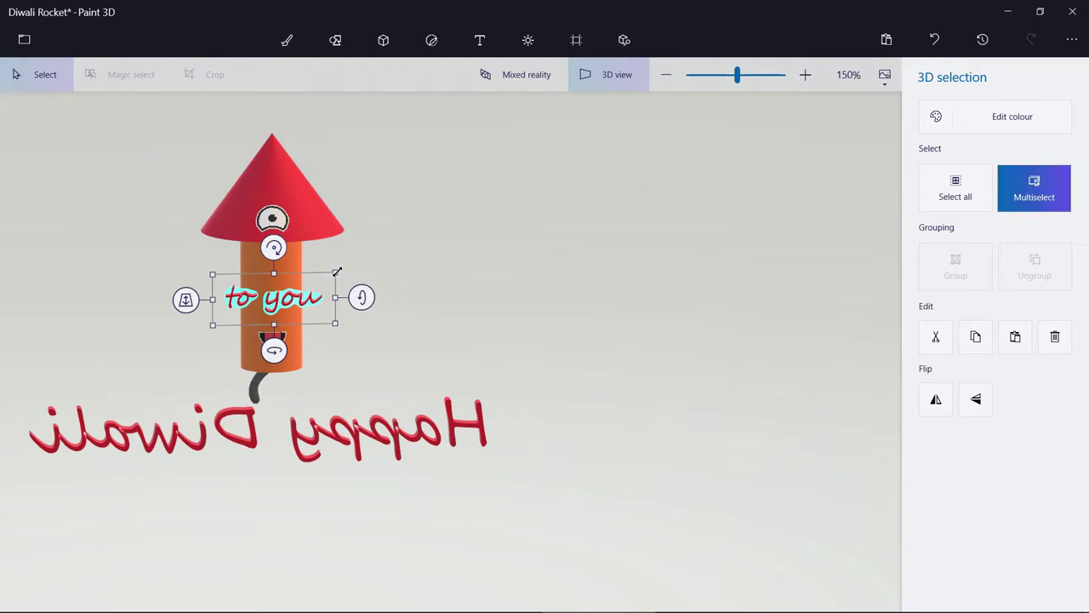
{"action": "key", "text": "Escape"}
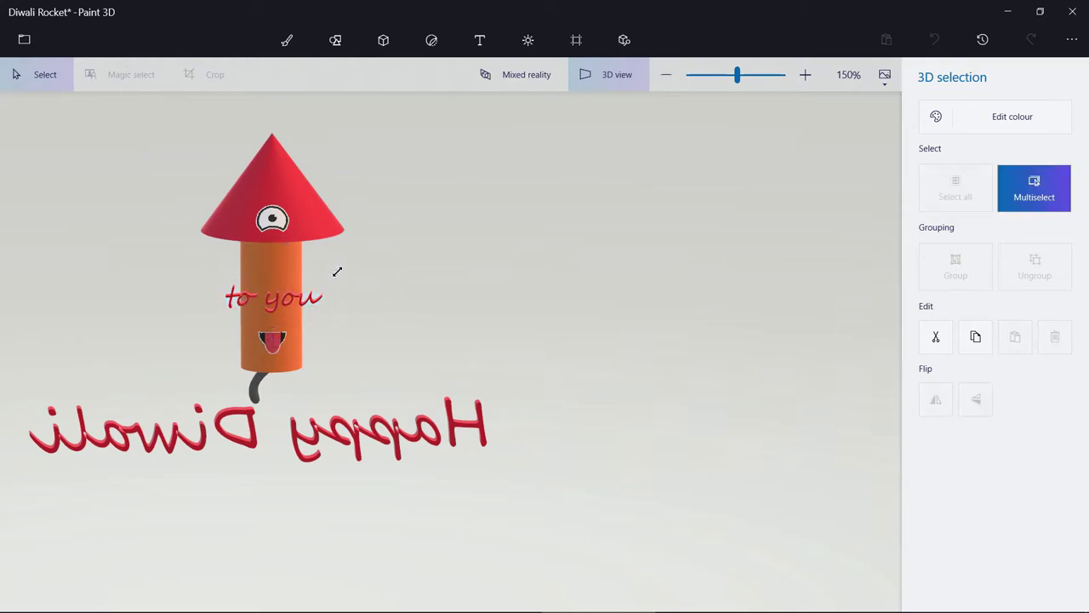
{"action": "left_click_drag", "start_coordinate": [337, 271], "coordinate": [284, 305]}
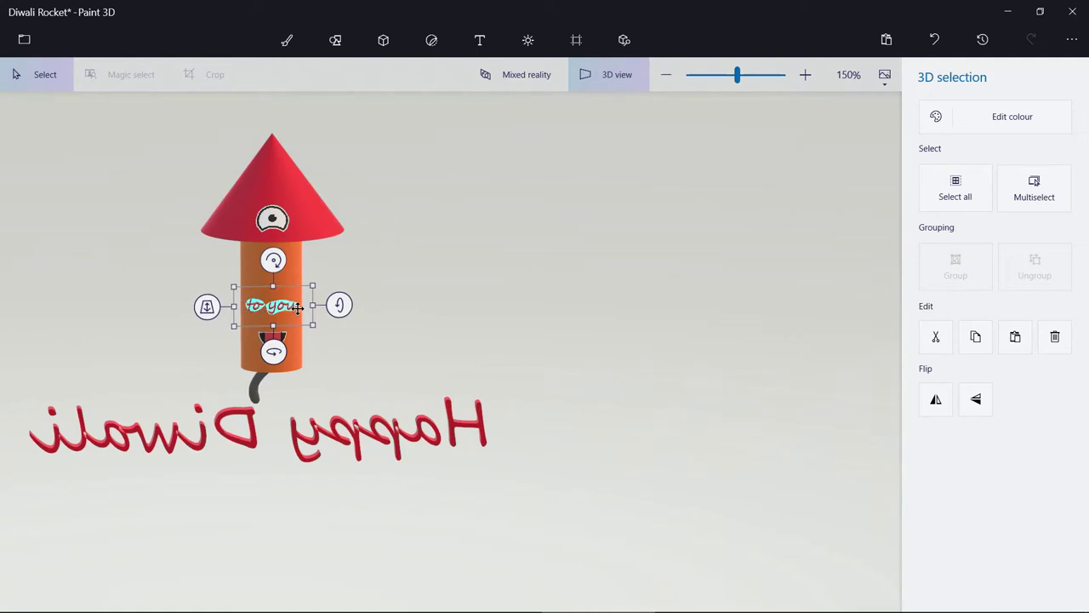
{"action": "left_click_drag", "start_coordinate": [314, 306], "coordinate": [381, 304]}
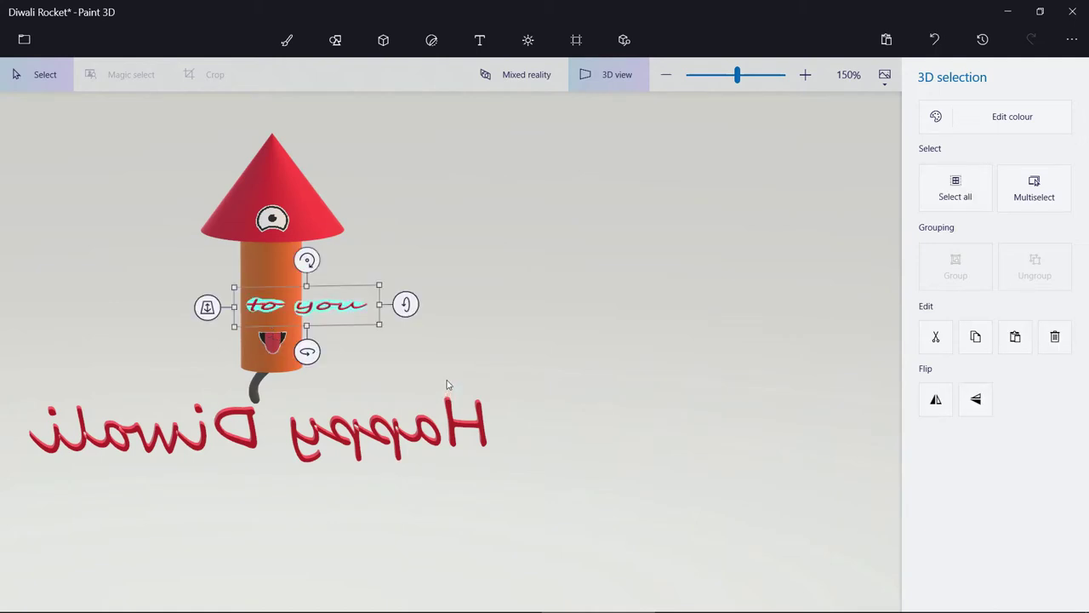
{"action": "key", "text": "ctrl+z"}
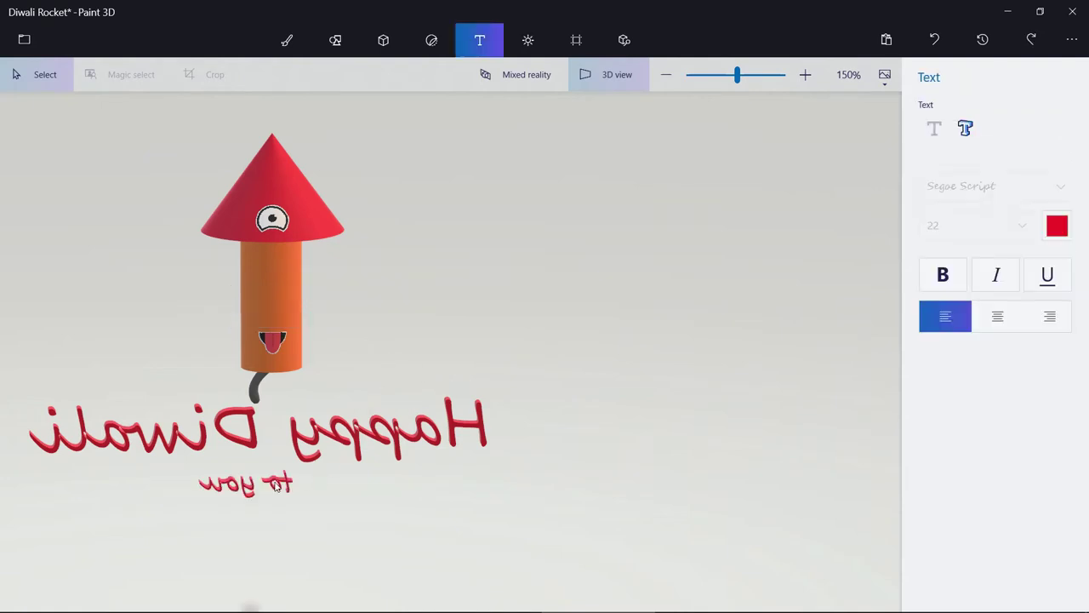
Rotate the "to you" text to read from the rocket's back and move it behind the lower end of the orange cylinder
{"action": "left_click", "coordinate": [268, 484]}
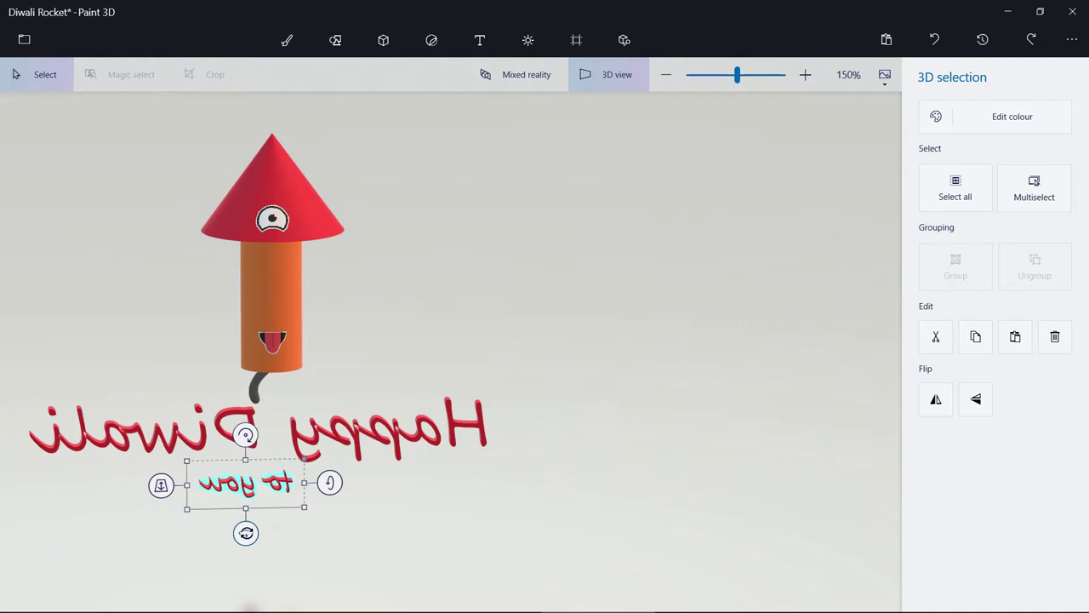
{"action": "left_click_drag", "start_coordinate": [246, 532], "coordinate": [361, 509]}
{"action": "left_click_drag", "start_coordinate": [689, 295], "coordinate": [546, 323]}
{"action": "left_click_drag", "start_coordinate": [403, 473], "coordinate": [192, 357]}
{"action": "left_click", "coordinate": [902, 568]}
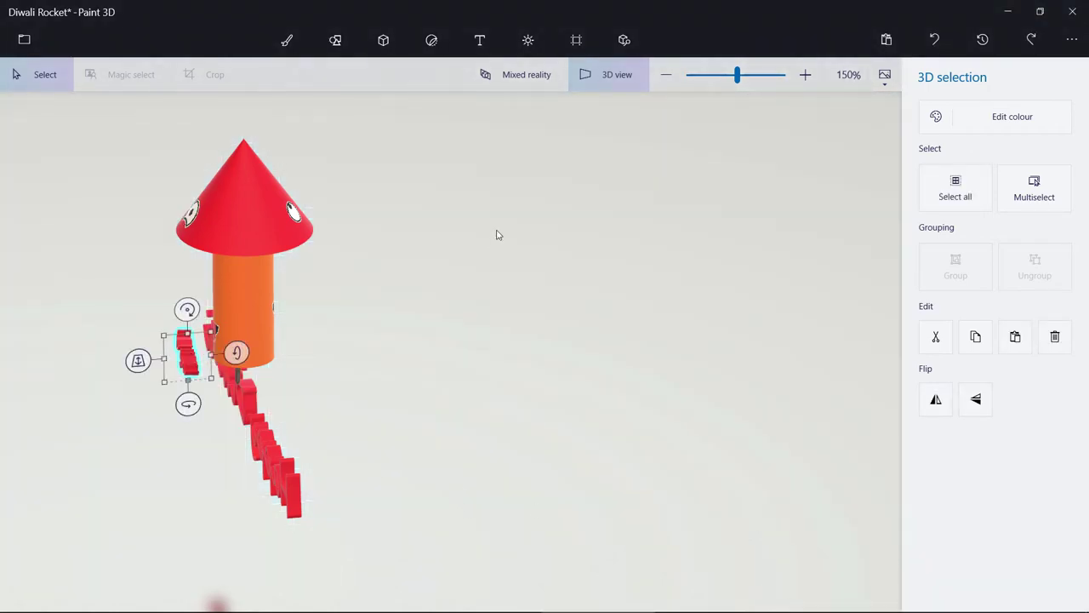
{"action": "left_click", "coordinate": [615, 78]}
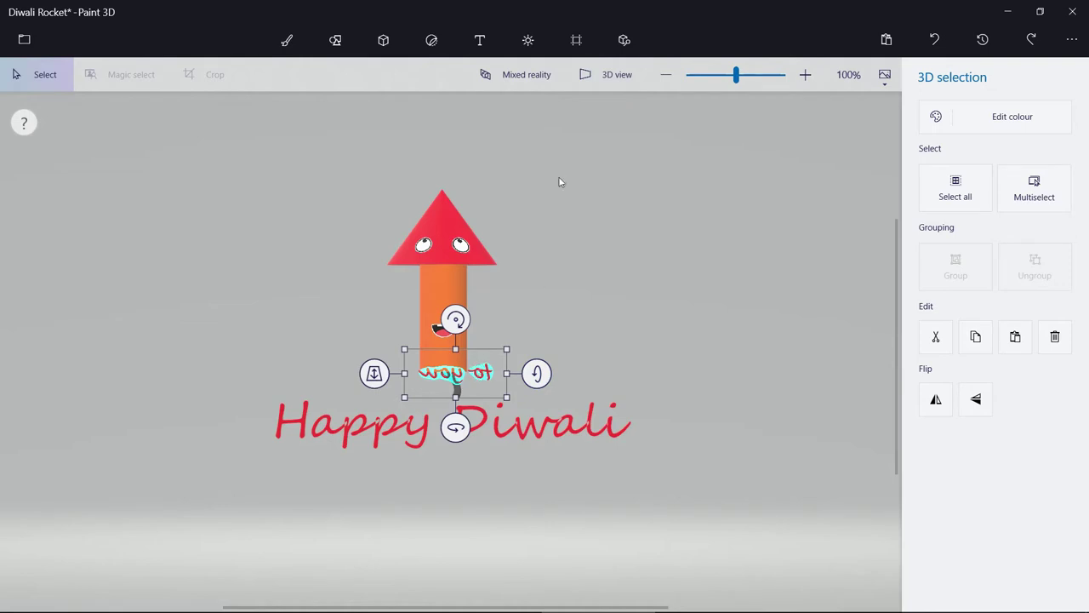
{"action": "left_click", "coordinate": [611, 75]}
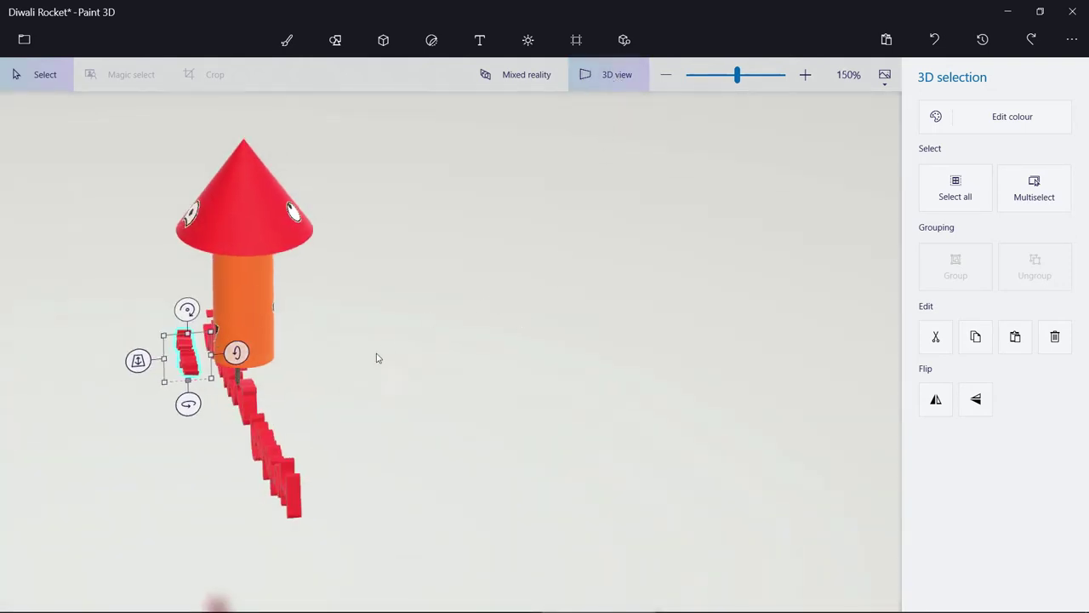
Move the "to you" text above the tongue sticker on the cylinder's back and shrink it to about the cylinder's width
{"action": "left_click_drag", "start_coordinate": [378, 358], "coordinate": [489, 352]}
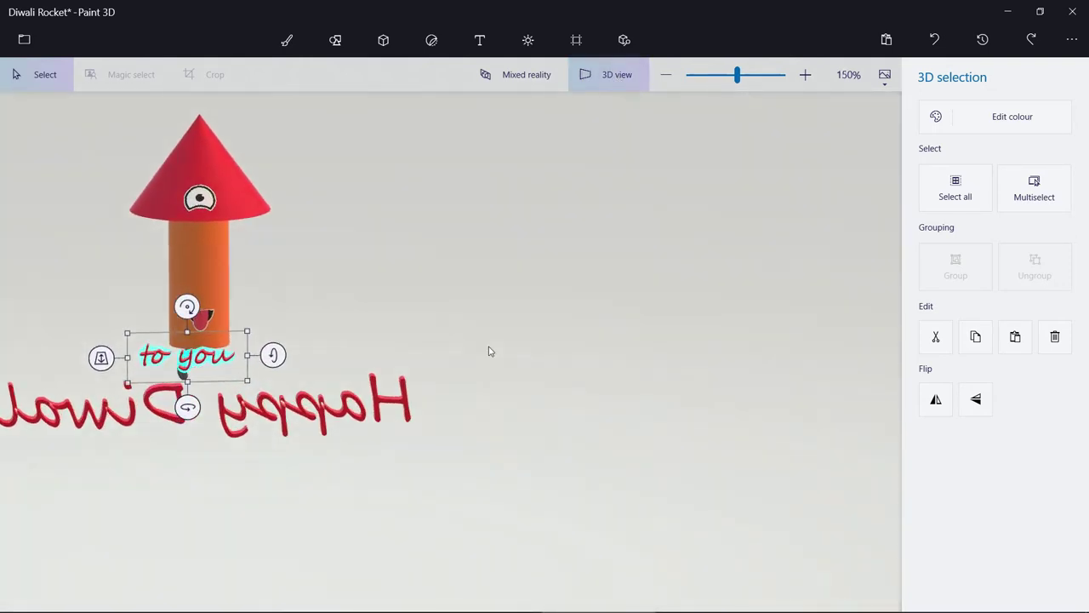
{"action": "left_click_drag", "start_coordinate": [192, 354], "coordinate": [201, 281]}
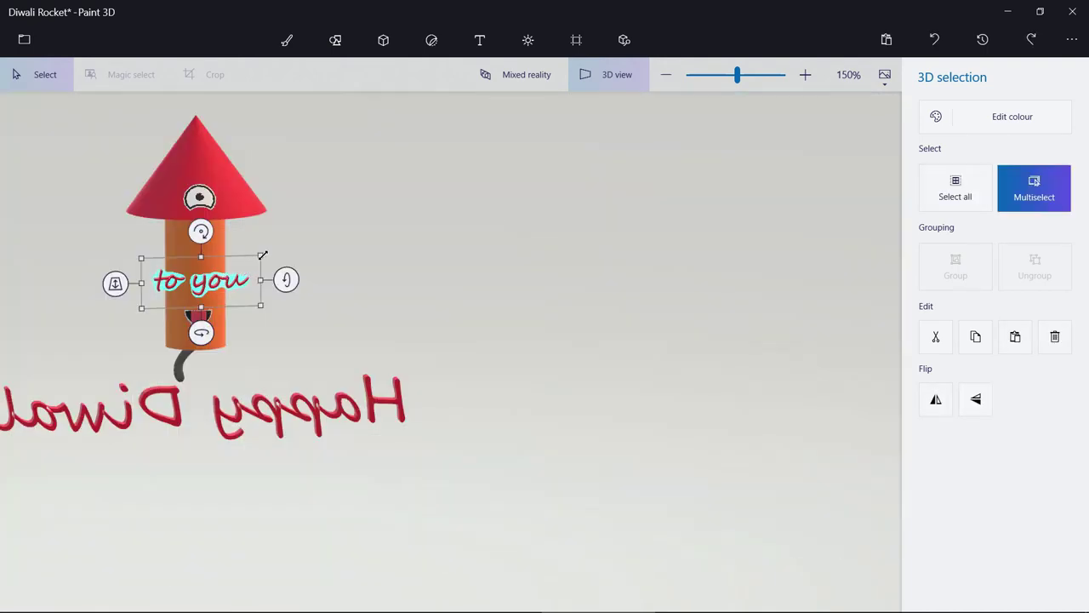
{"action": "left_click_drag", "start_coordinate": [262, 255], "coordinate": [196, 286]}
{"action": "left_click", "coordinate": [559, 285]}
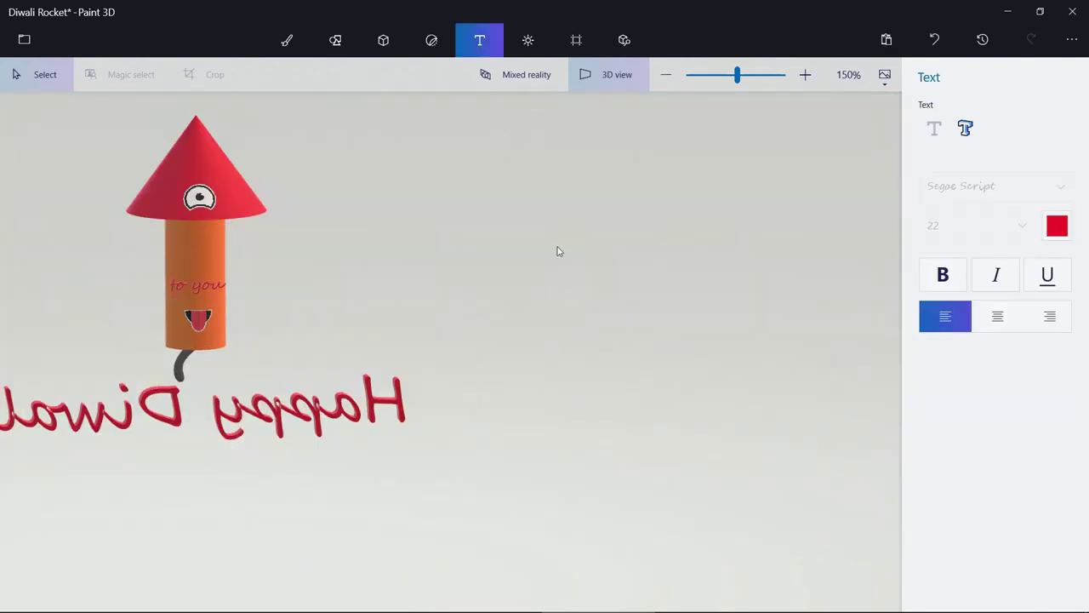
{"action": "left_click", "coordinate": [625, 76]}
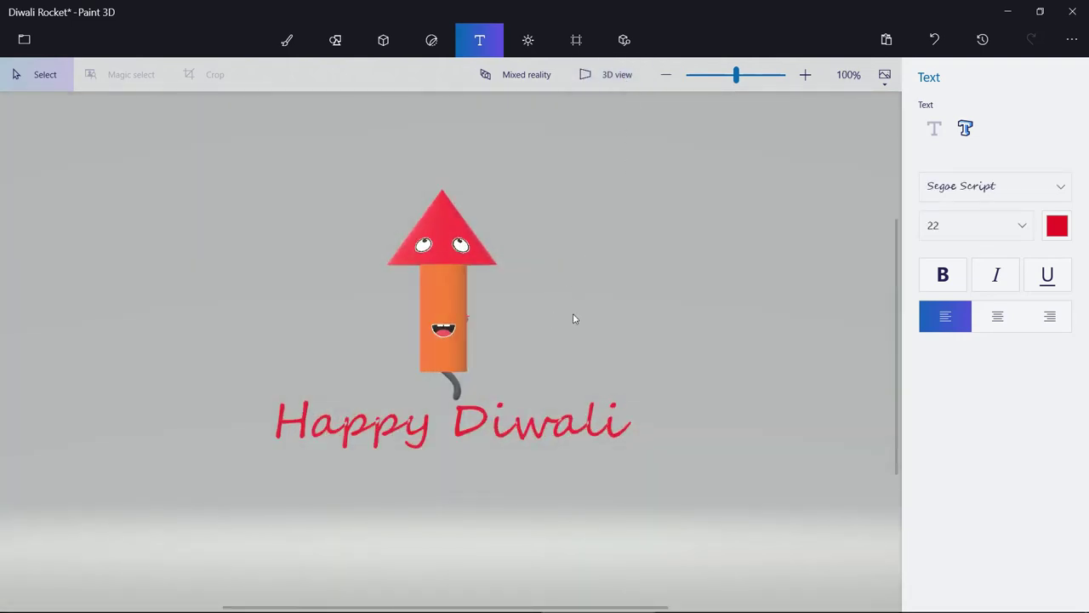
{"action": "left_click", "coordinate": [613, 75]}
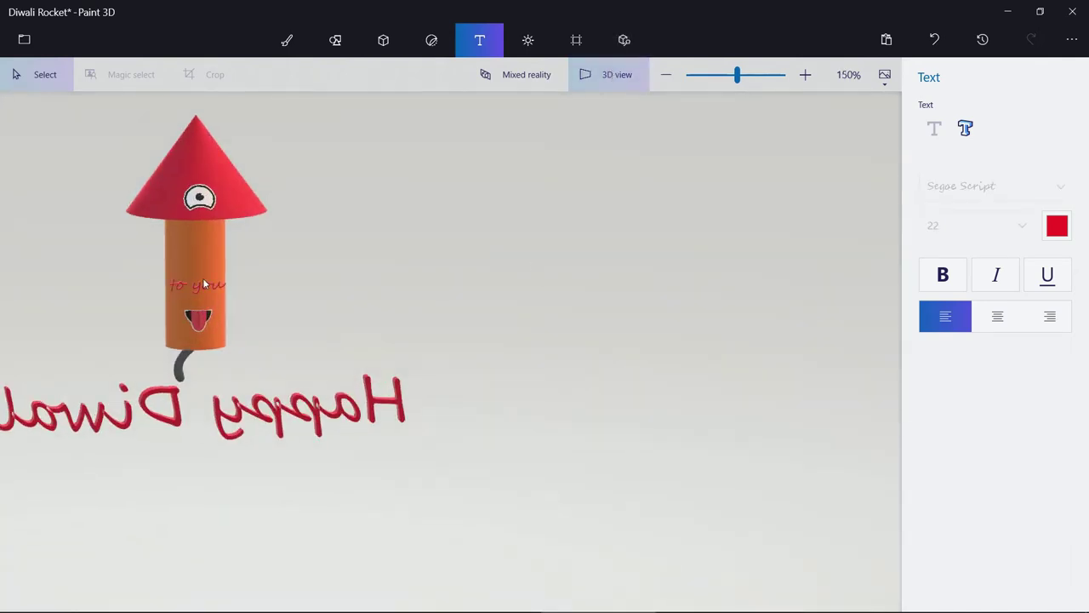
Select the small "to you" text on the orange cylinder's back side, separately from the cylinder itself
{"action": "left_click", "coordinate": [204, 285]}
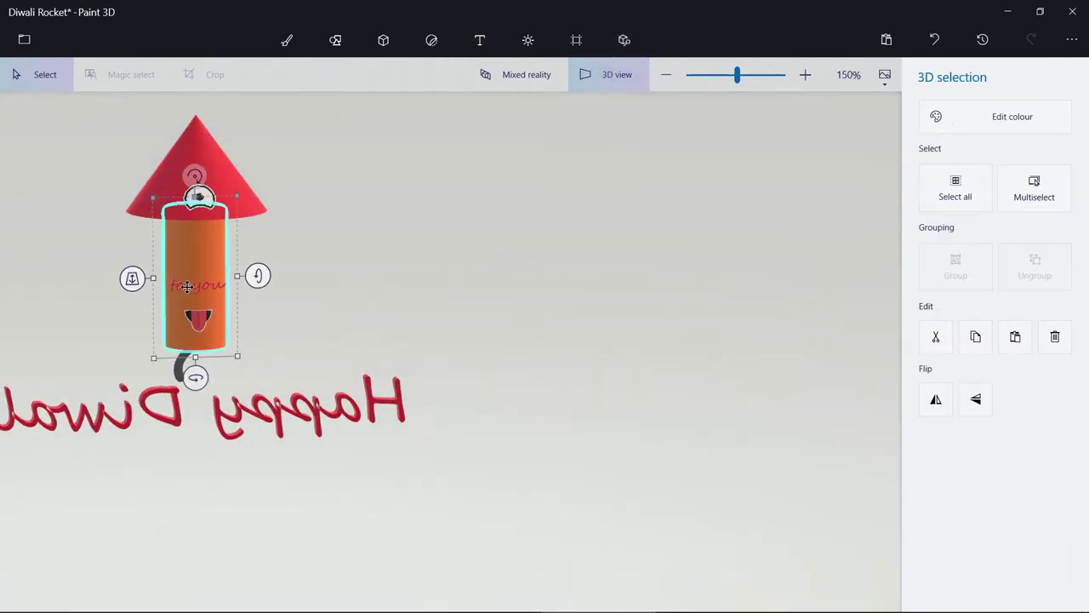
{"action": "left_click", "coordinate": [80, 262]}
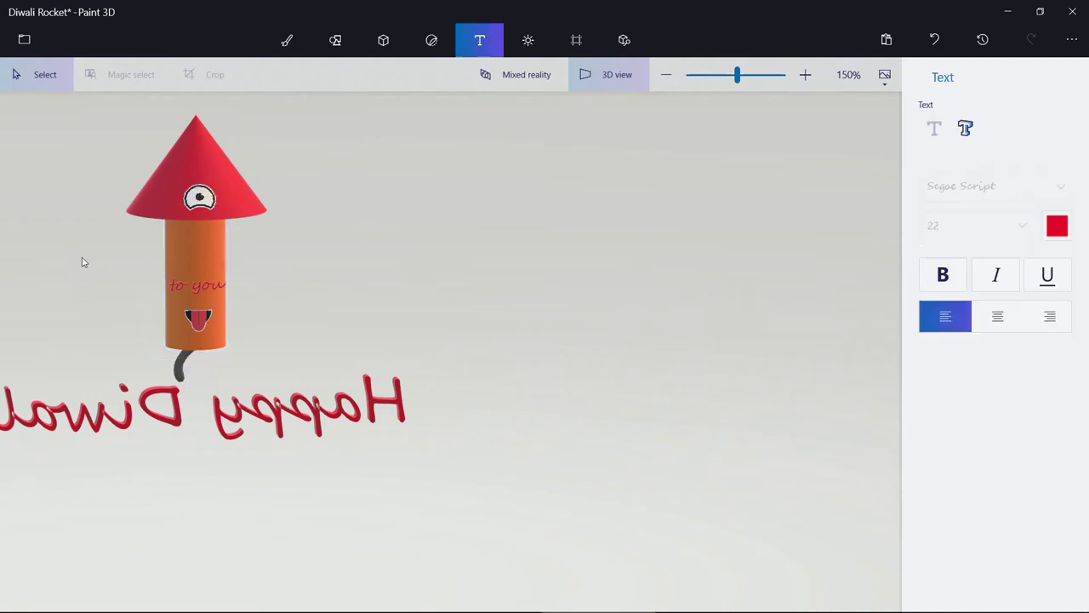
{"action": "left_click", "coordinate": [185, 286]}
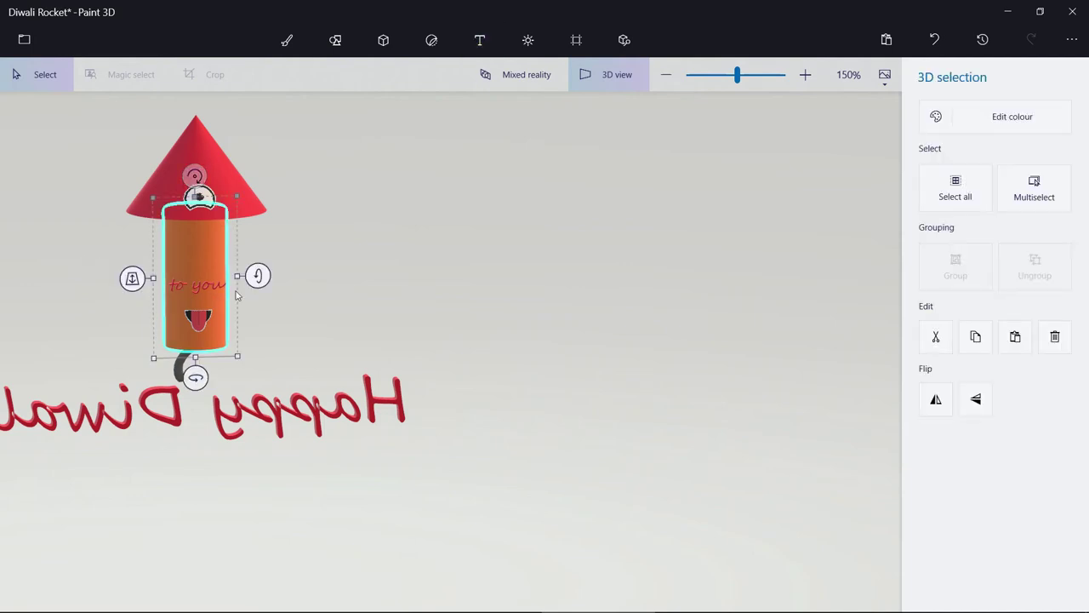
{"action": "left_click", "coordinate": [316, 305]}
{"action": "middle_click_drag", "start_coordinate": [287, 294], "coordinate": [452, 357]}
{"action": "scroll", "coordinate": [368, 352], "scroll_direction": "up", "scroll_amount": 5}
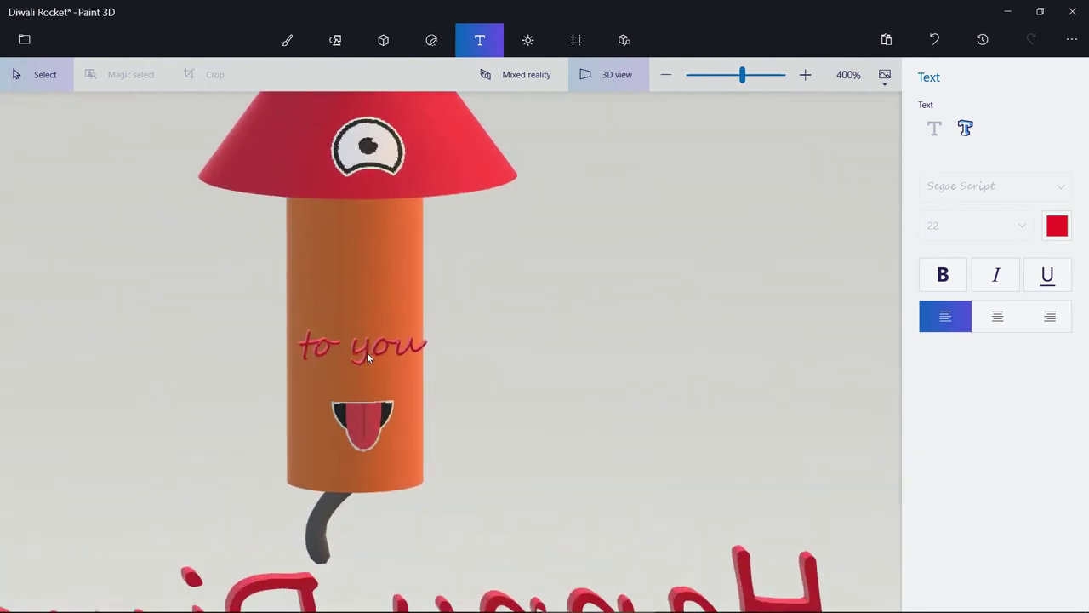
{"action": "left_click", "coordinate": [367, 352]}
{"action": "left_click", "coordinate": [365, 347]}
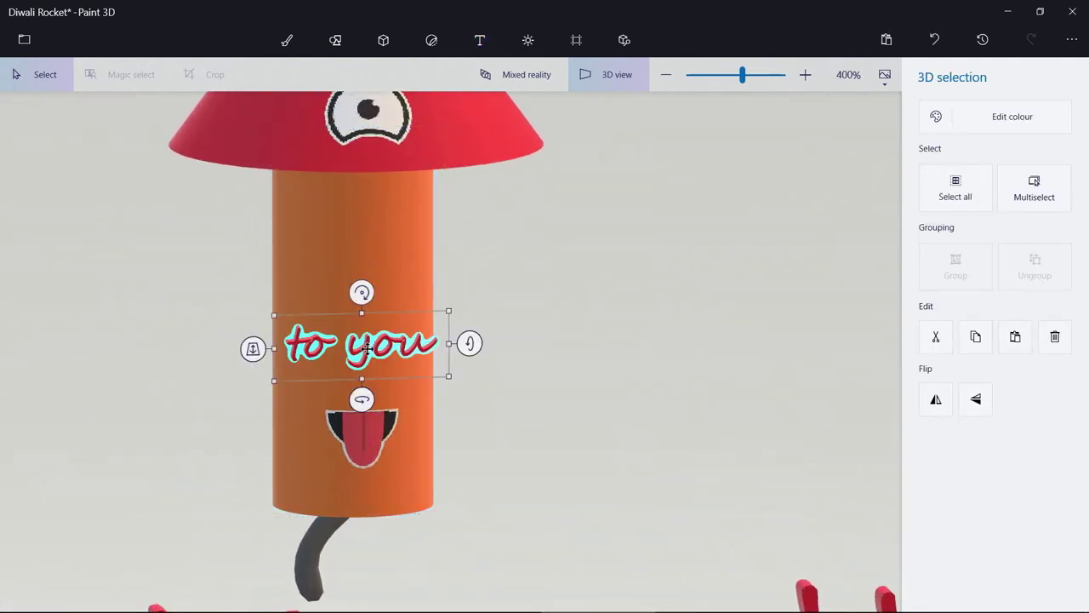
Shrink the "to you" text further so it fits inside the orange cylinder's width above the tongue sticker, and deselect it
{"action": "key", "text": "ctrl"}
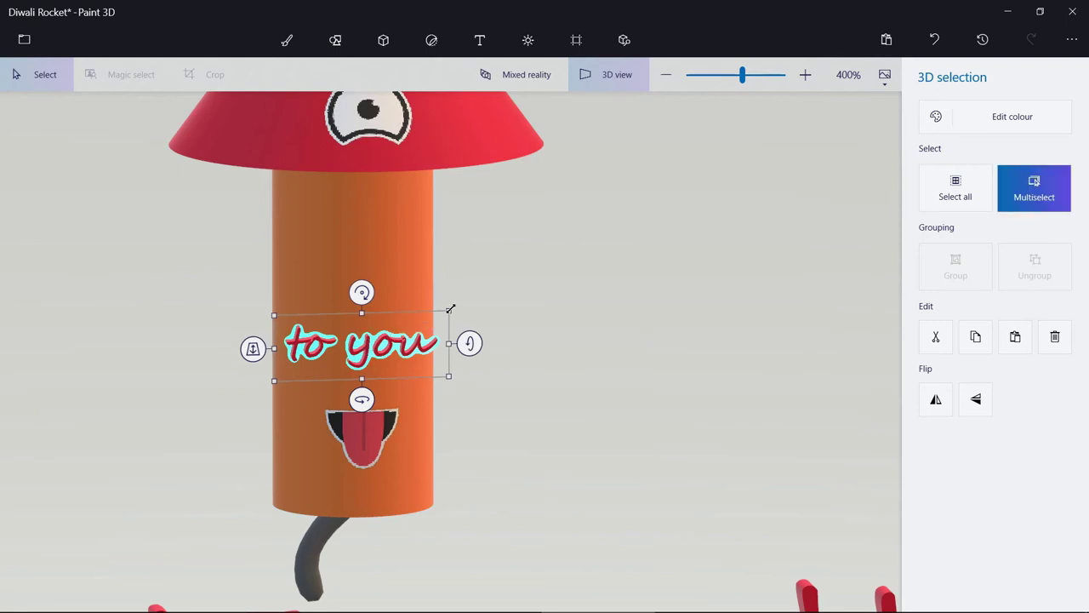
{"action": "left_click_drag", "start_coordinate": [451, 308], "coordinate": [385, 329], "text": "ctrl"}
{"action": "left_click", "coordinate": [531, 314]}
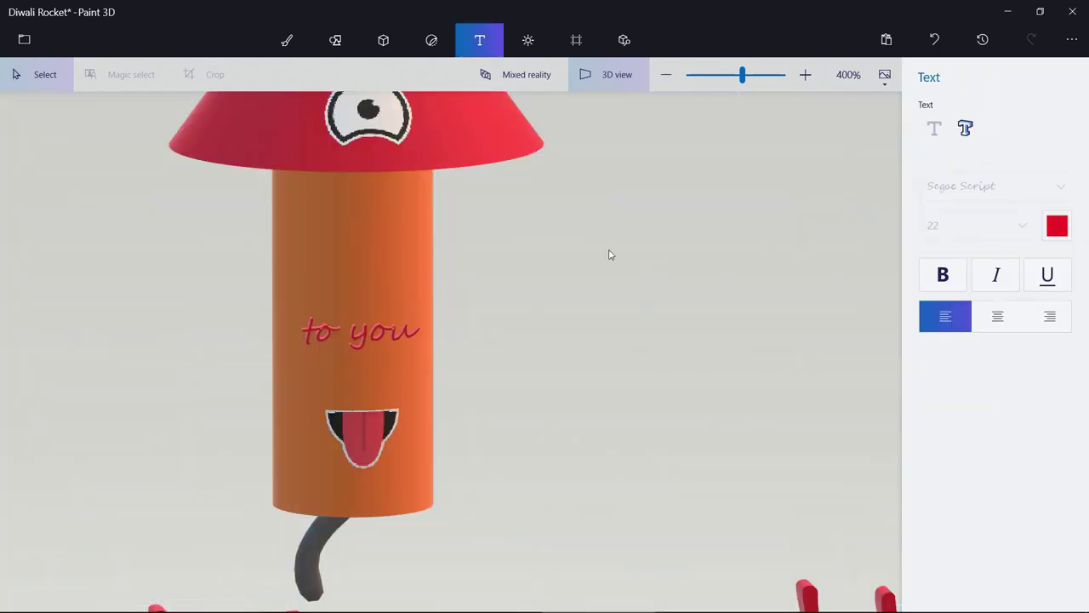
Check the decorated rocket from the front and back by alternating between the 2D and 3D views, finishing in 2D
{"action": "left_click", "coordinate": [605, 80]}
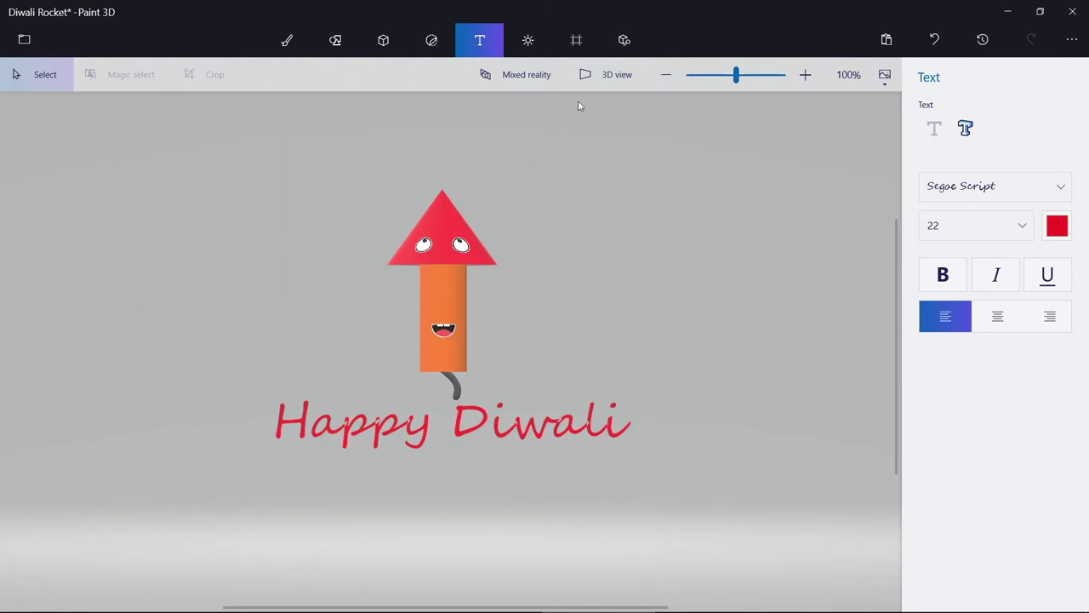
{"action": "left_click", "coordinate": [599, 75]}
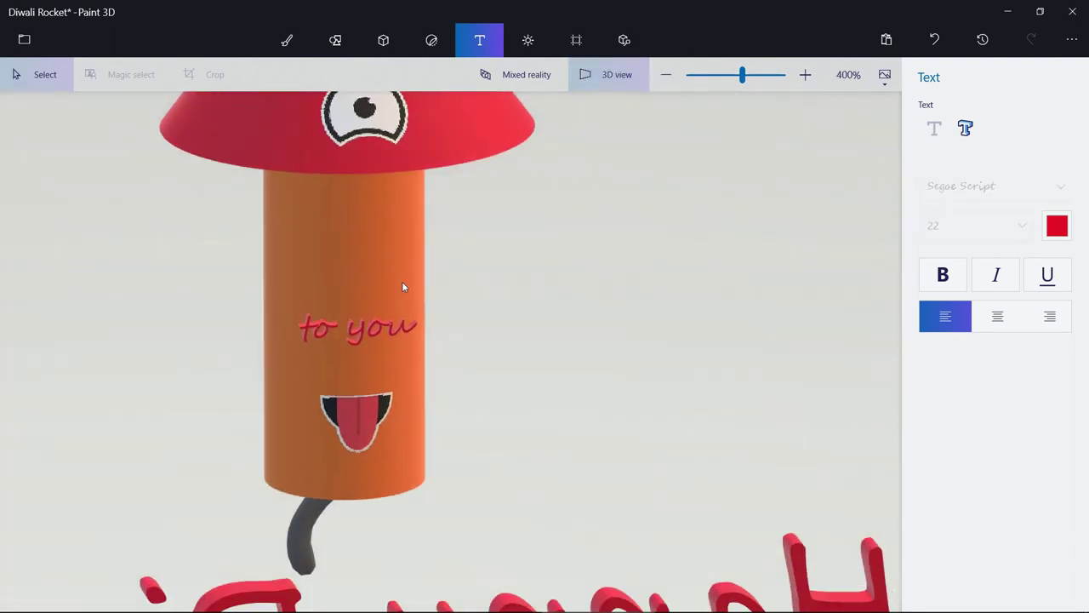
{"action": "left_click", "coordinate": [667, 75]}
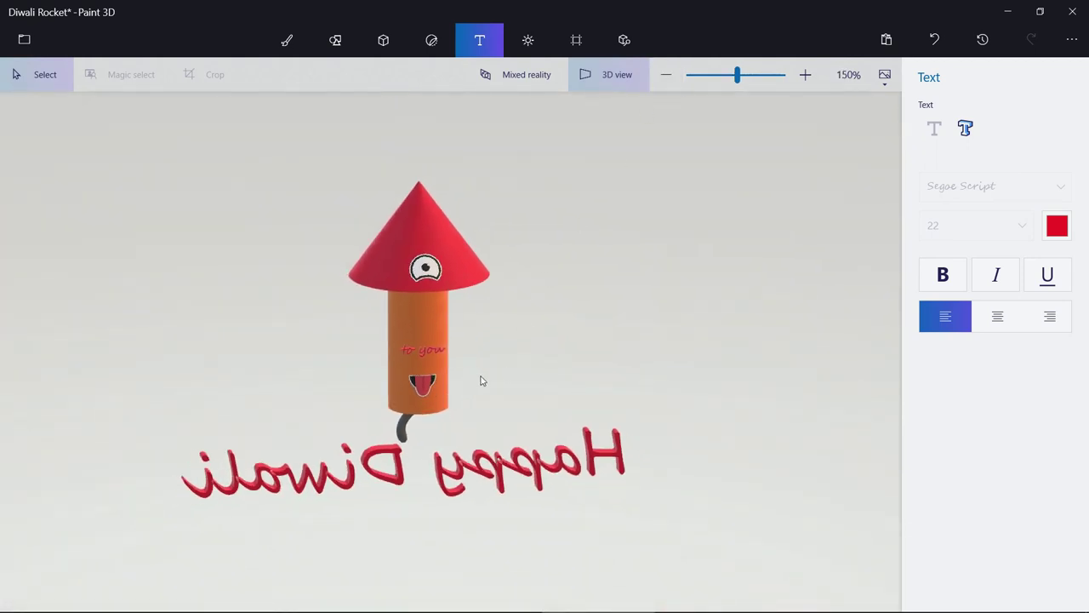
{"action": "left_click", "coordinate": [617, 77]}
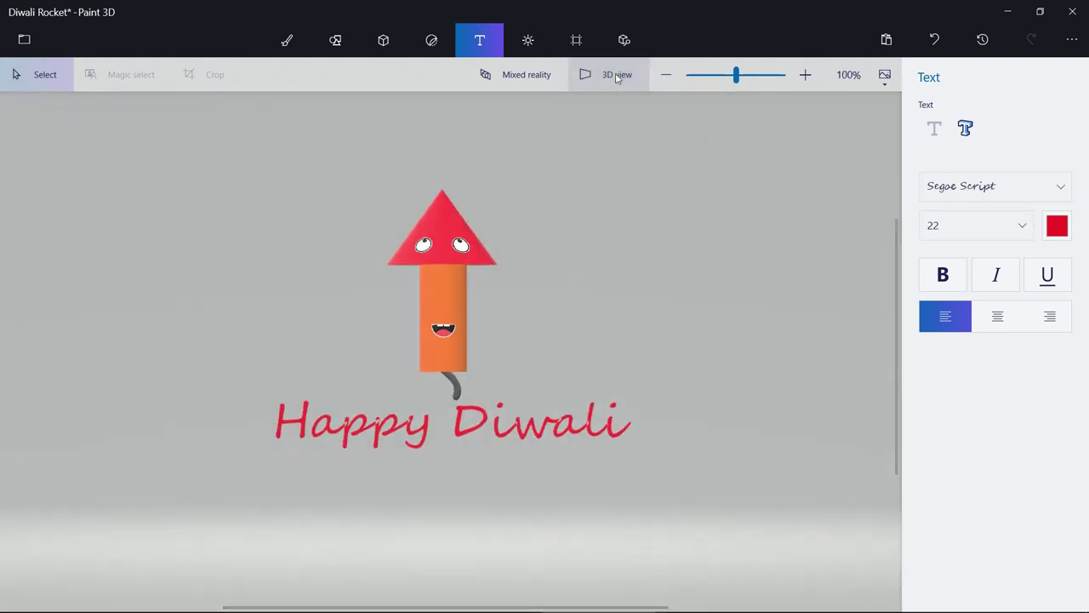
{"action": "left_click", "coordinate": [617, 76]}
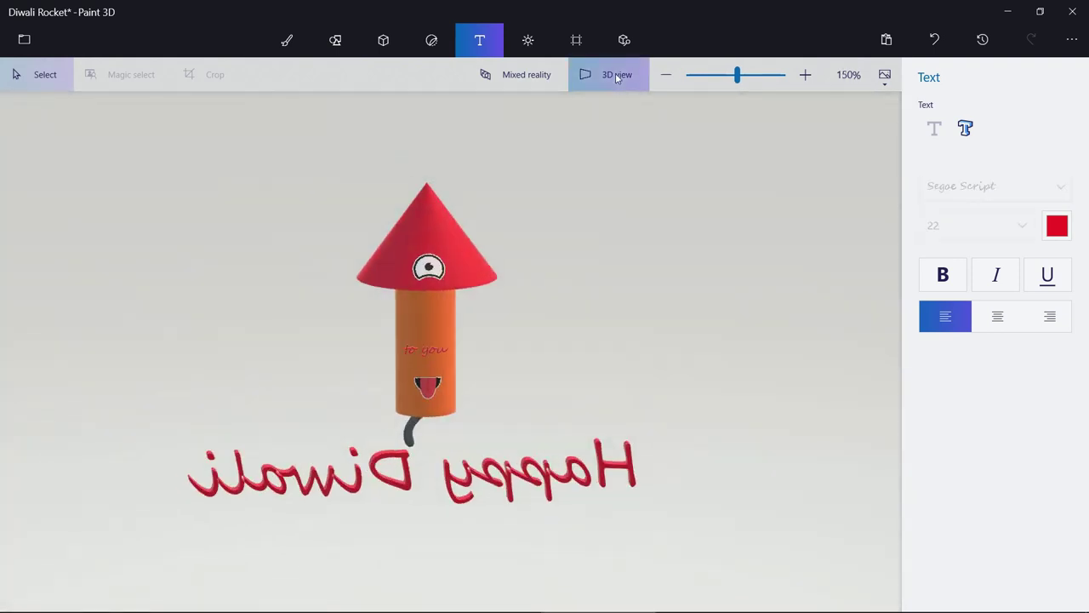
{"action": "left_click", "coordinate": [617, 77]}
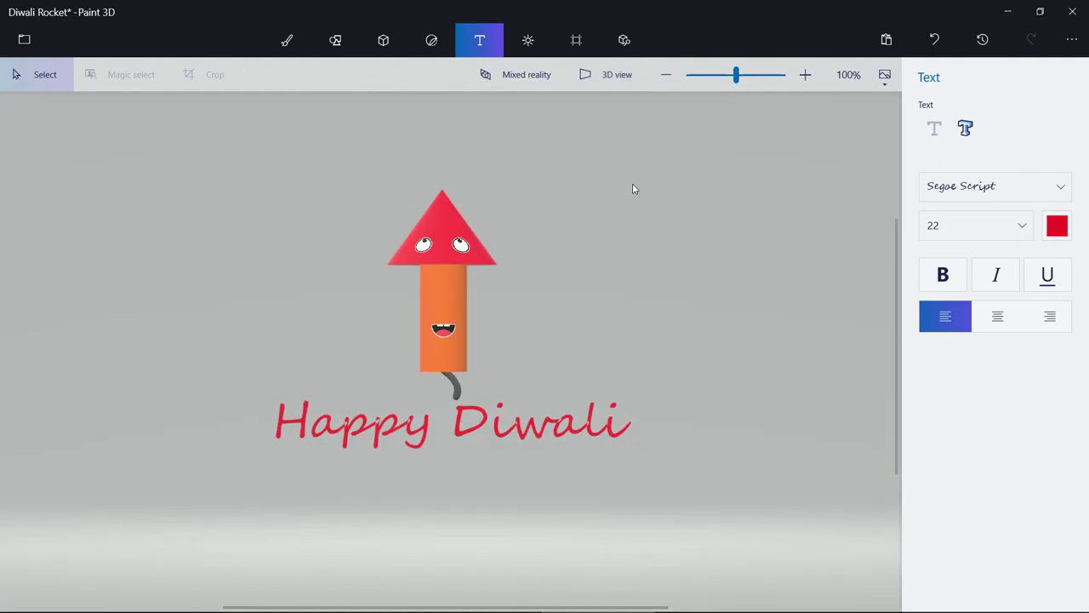